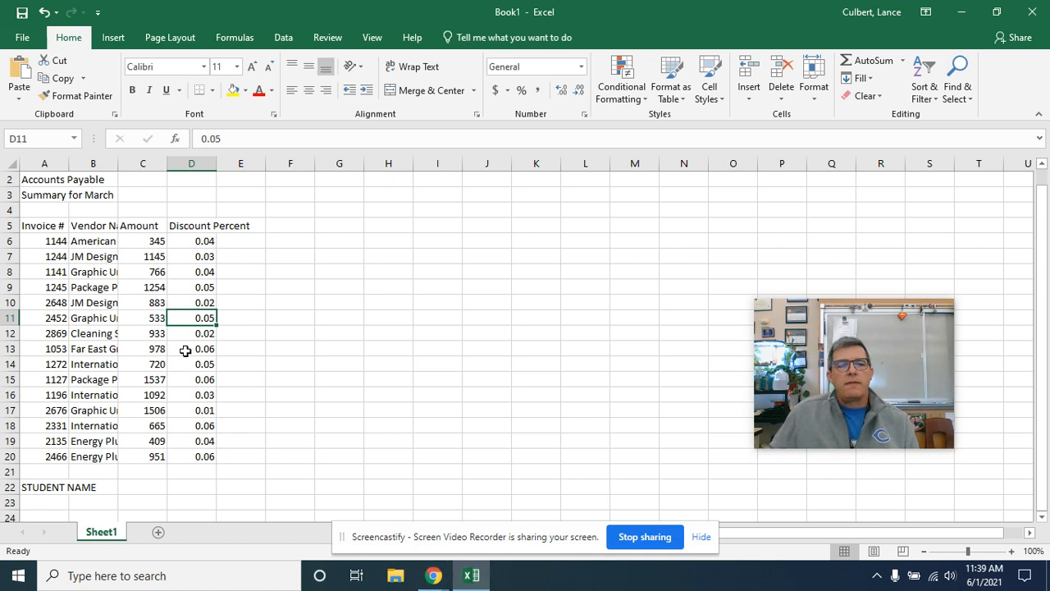
Step: AutoFit the column widths across the entire worksheet
scroll(151, 310, up, 1)
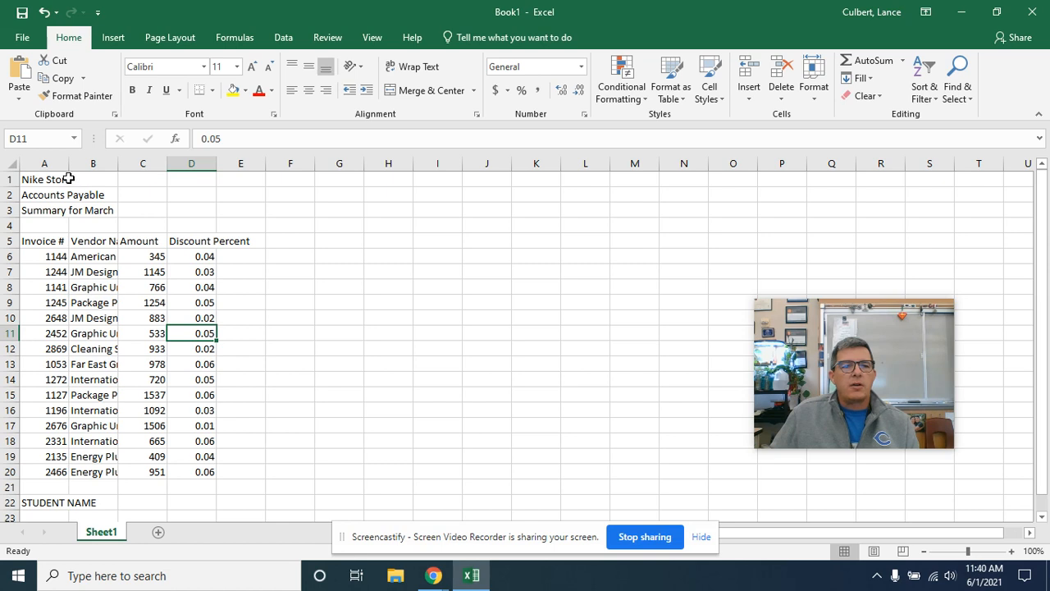
click(10, 164)
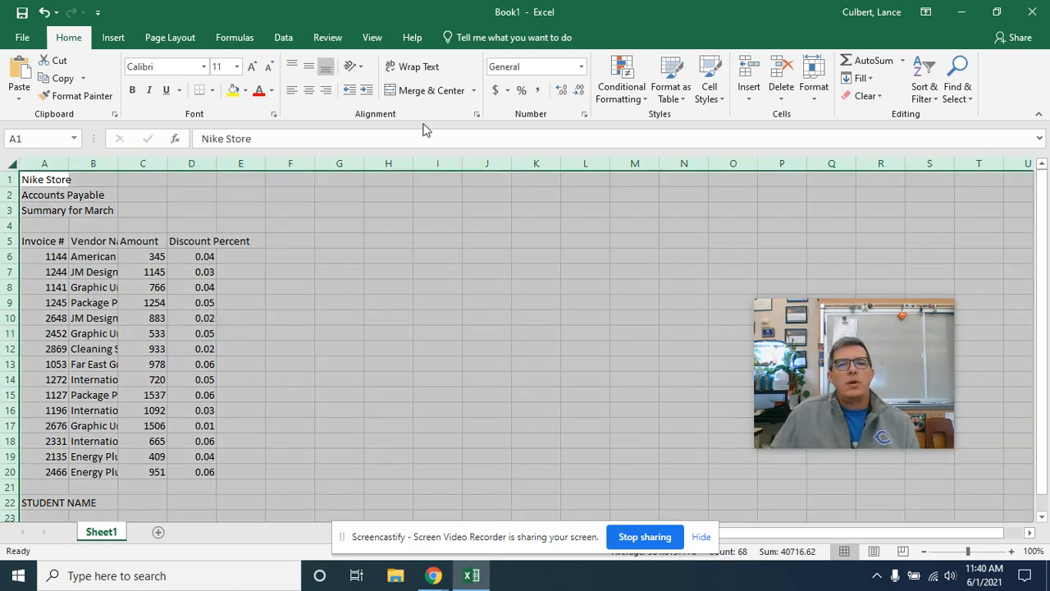
click(819, 91)
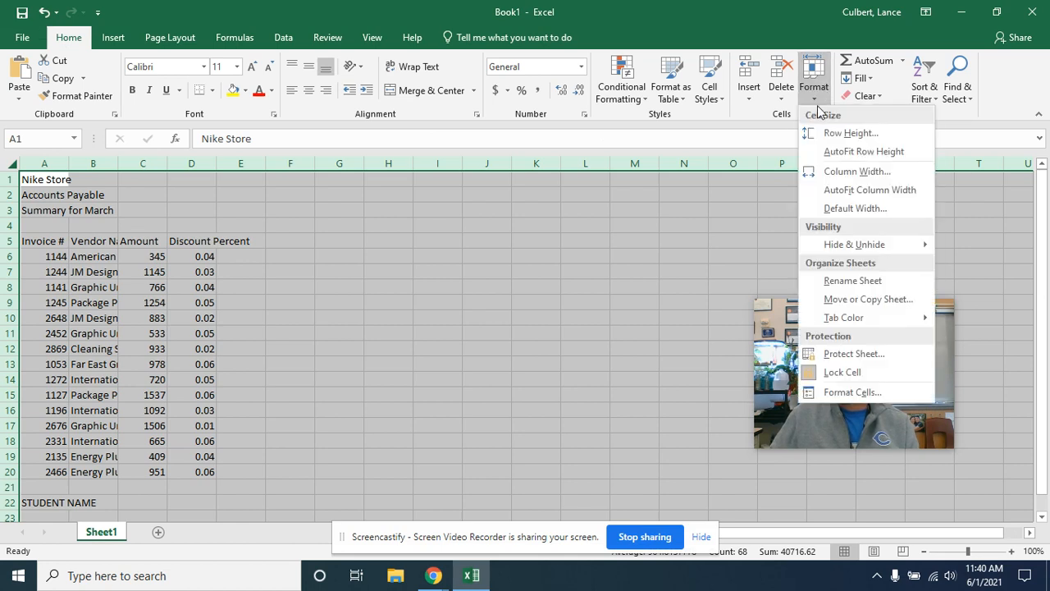
click(836, 192)
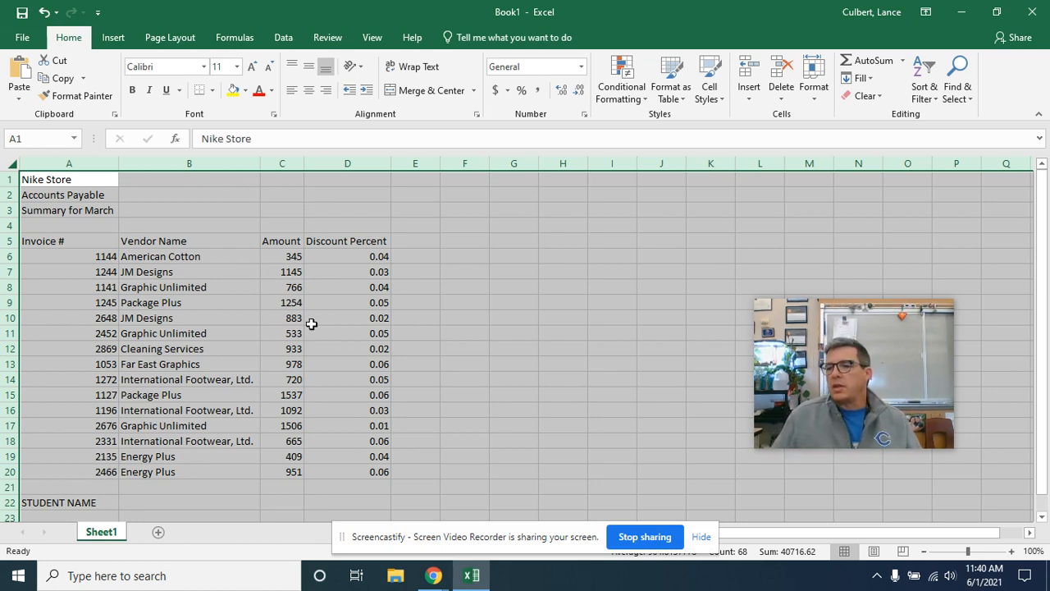
Step: Save the workbook in the Documents folder under the file name NIKE
click(14, 15)
click(194, 289)
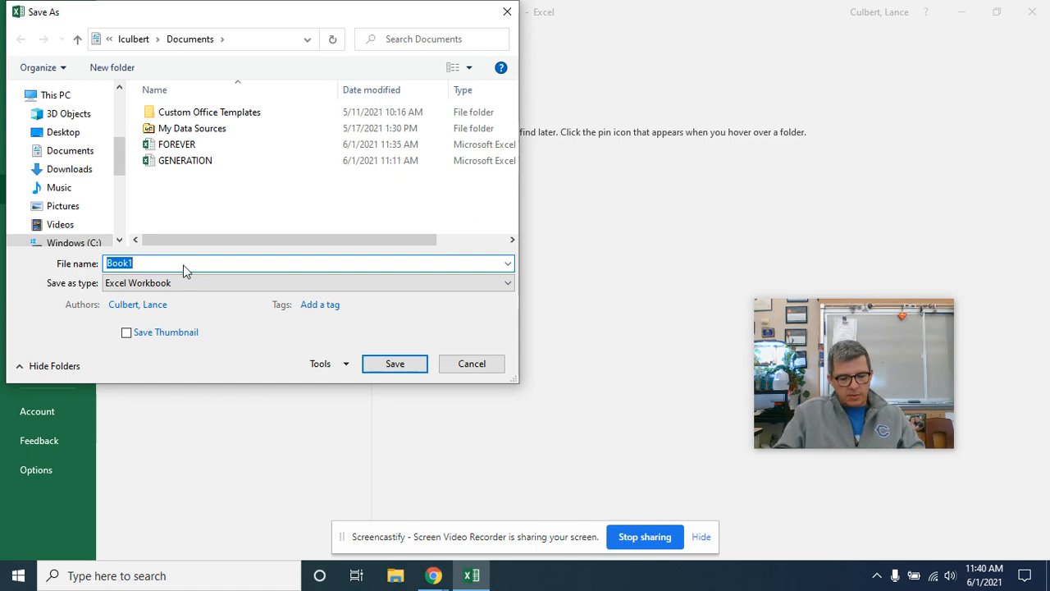
text(NIKE)
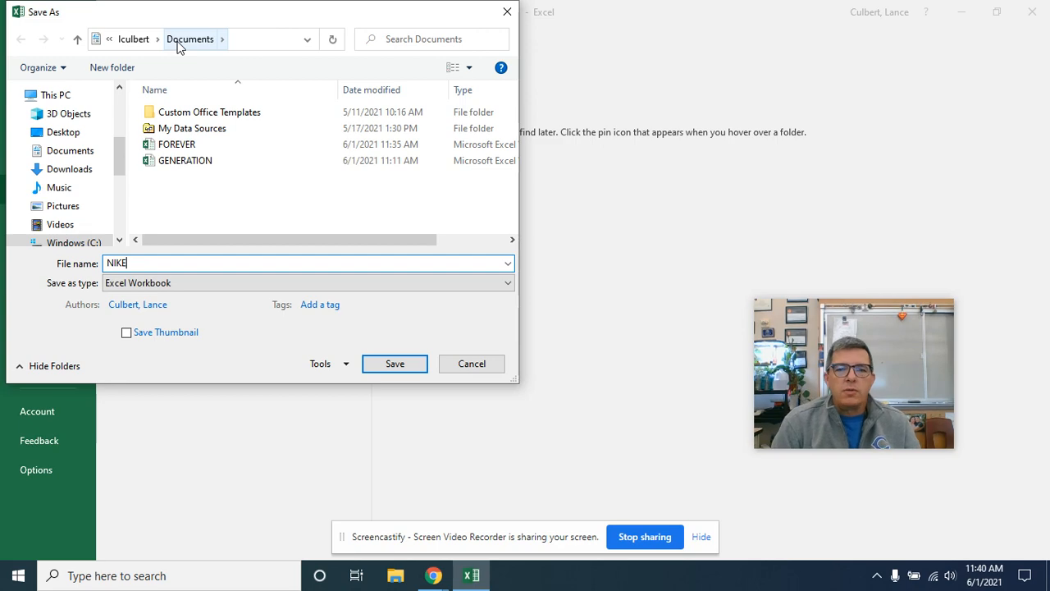
click(376, 363)
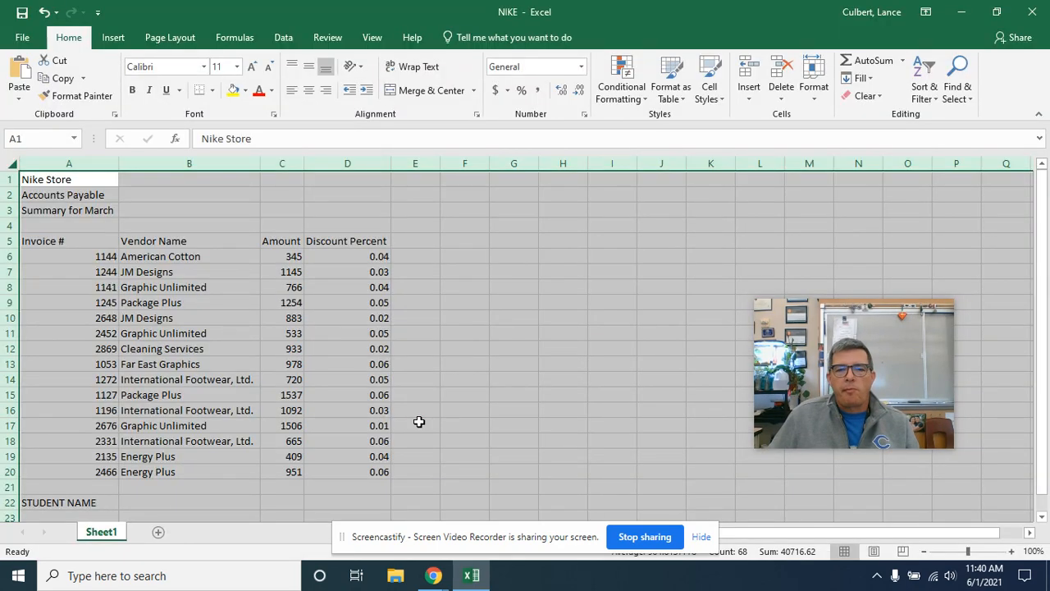
Step: Merge and center each of the three title lines in rows 1 to 3 across columns A to D
click(264, 377)
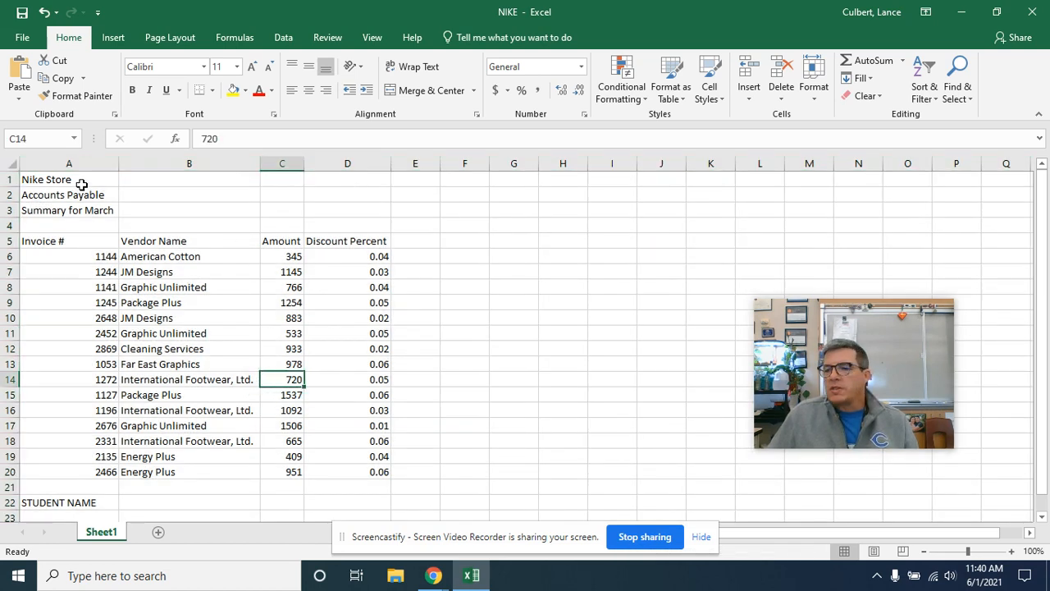
drag(83, 179, 349, 161)
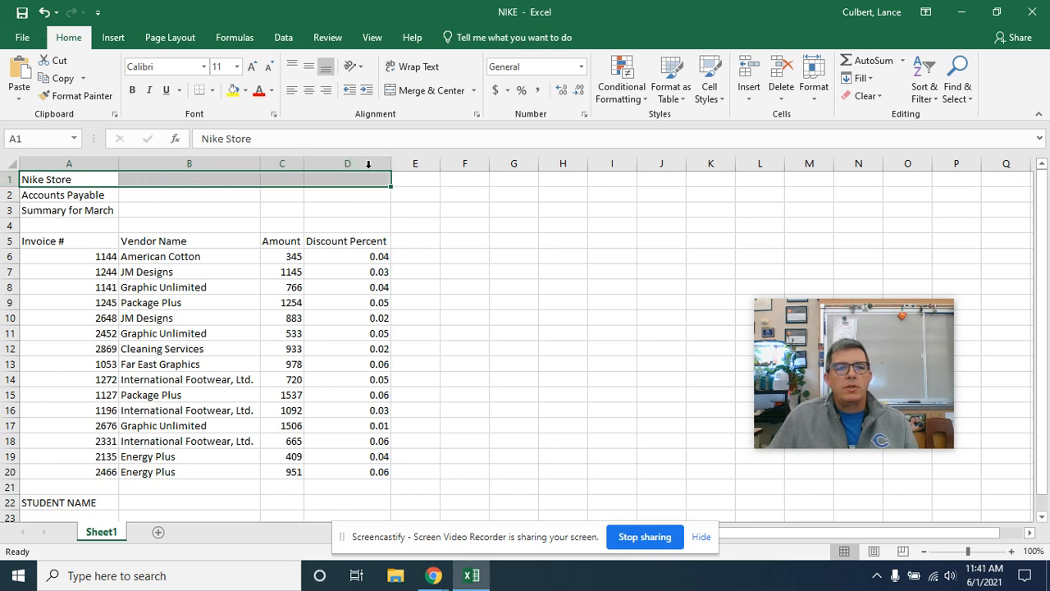
click(410, 93)
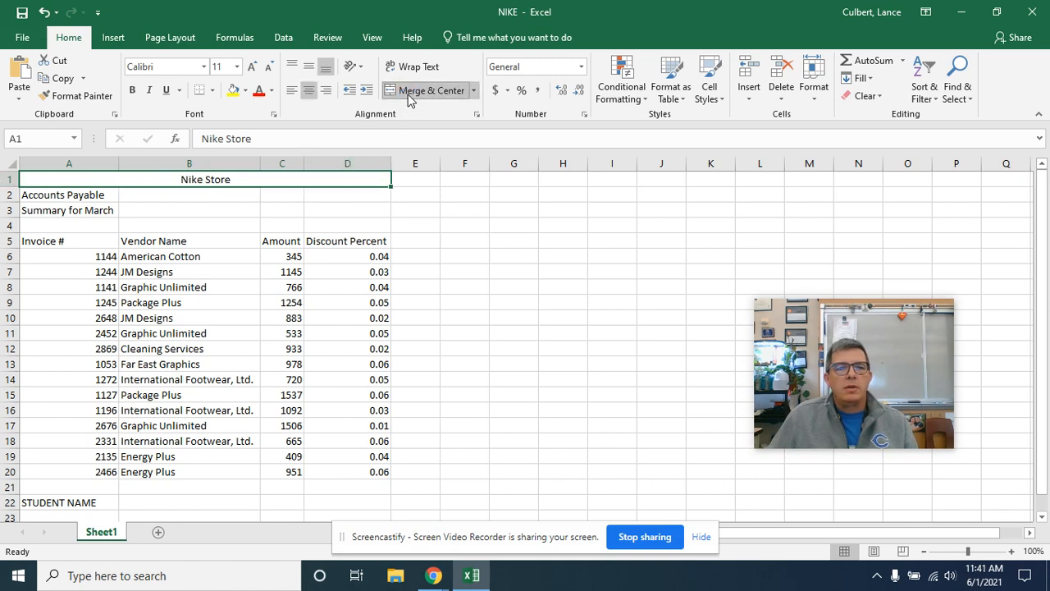
click(78, 193)
drag(79, 194, 344, 196)
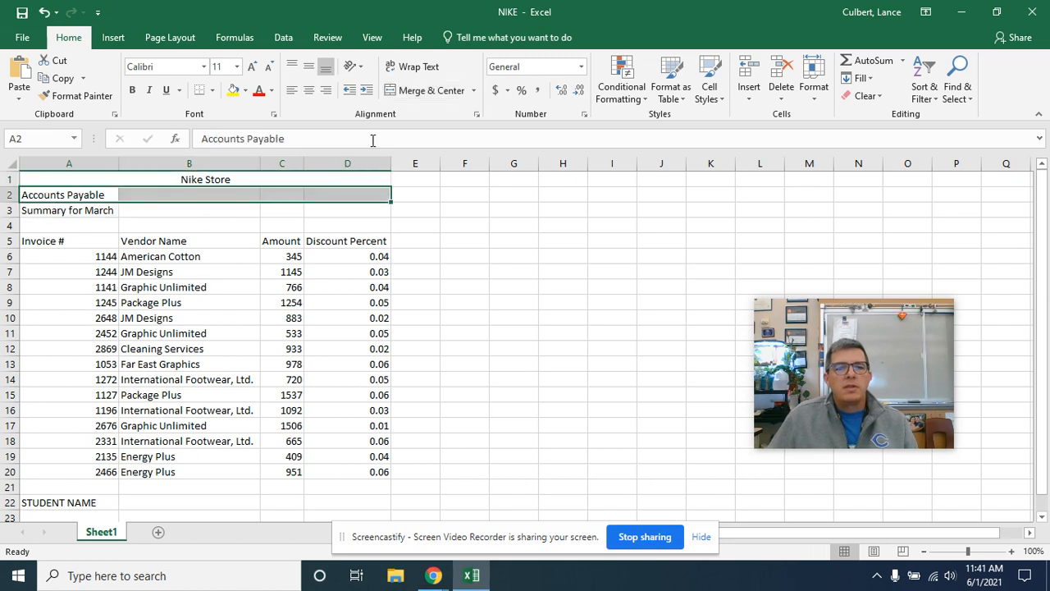
click(412, 95)
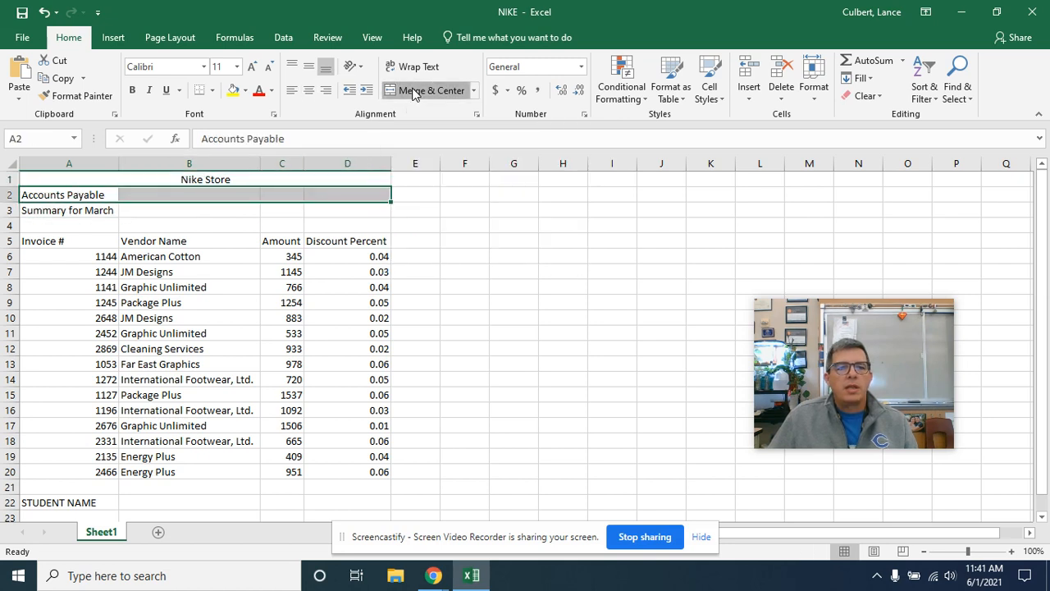
drag(89, 217, 329, 203)
click(414, 90)
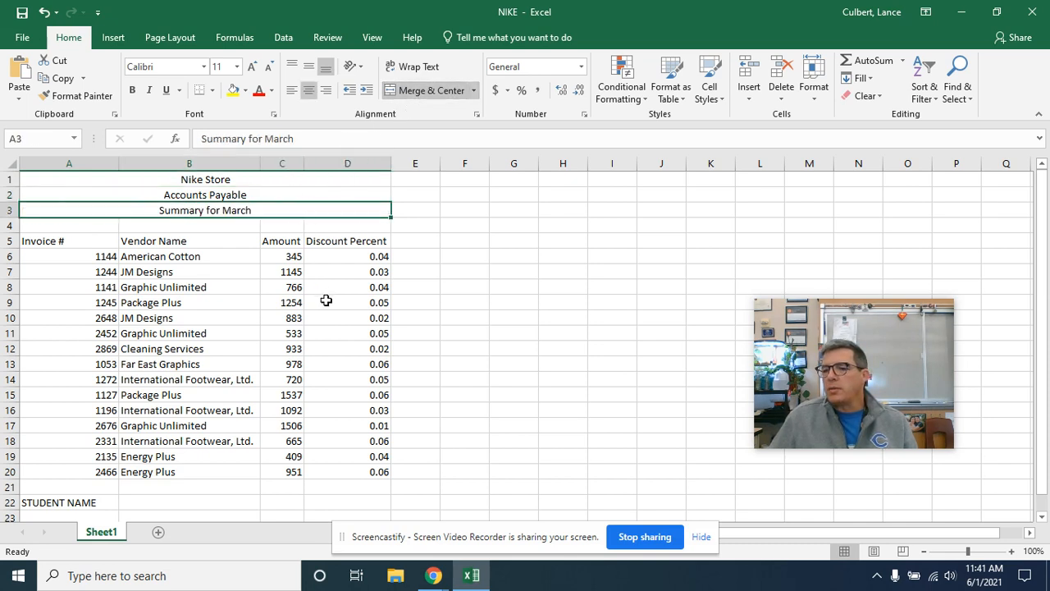
Step: Add a bottom border under the merged "Summary for March" title in row 3
drag(63, 239, 351, 238)
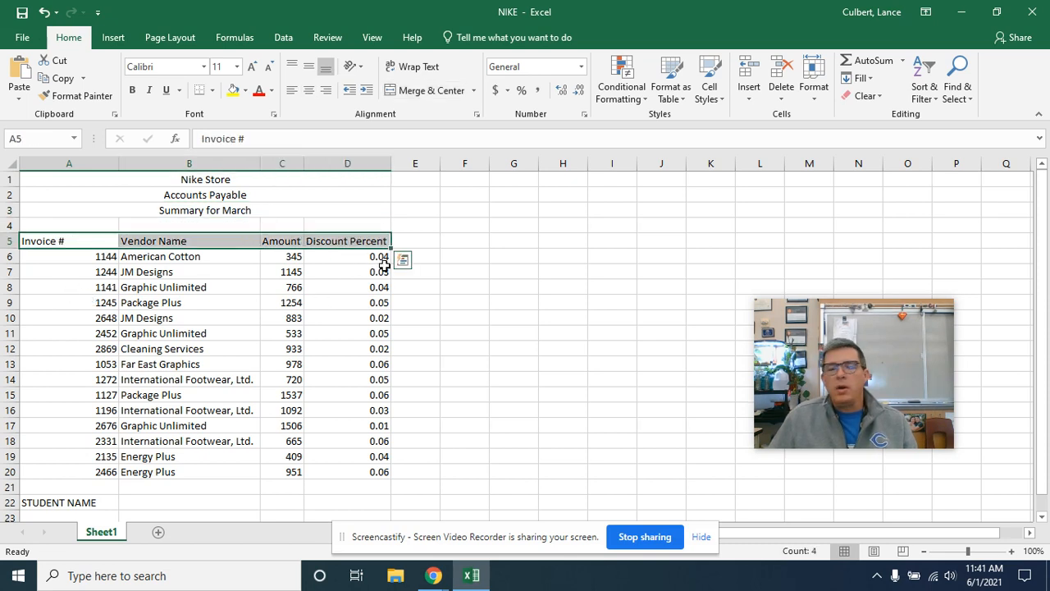
click(199, 212)
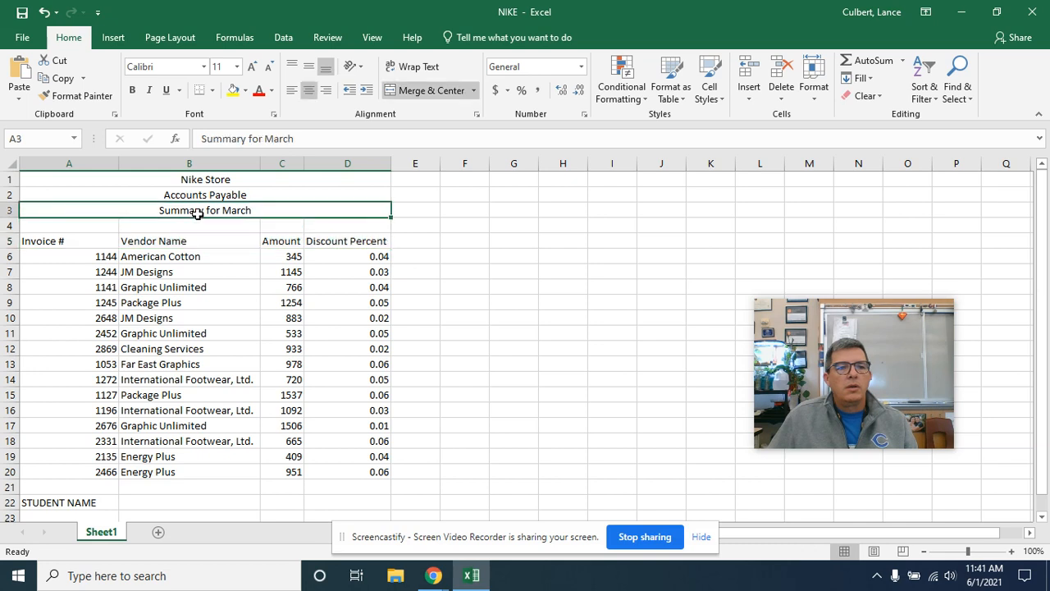
click(213, 91)
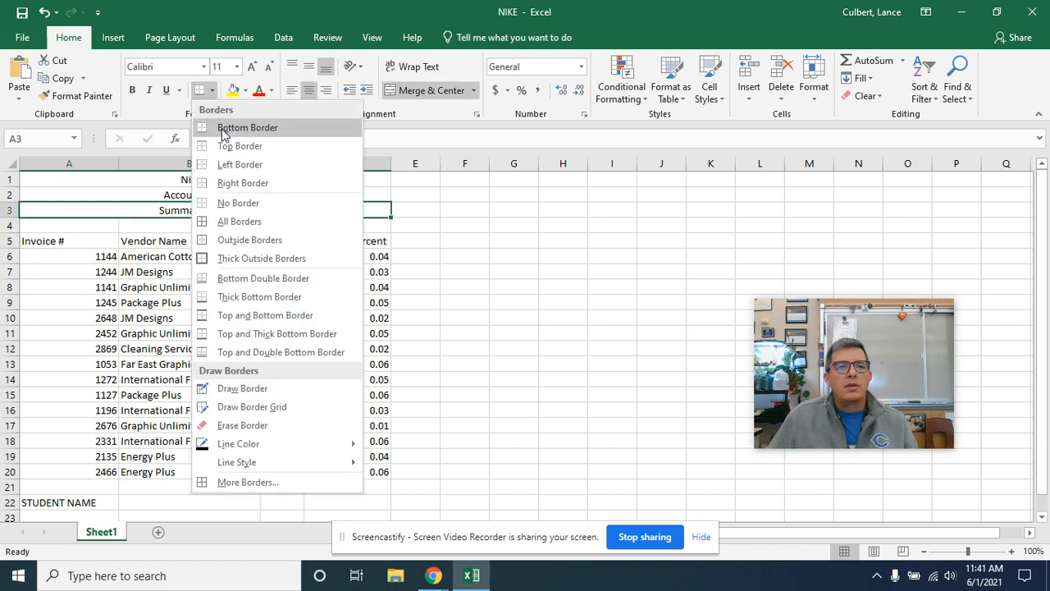
click(223, 129)
click(236, 286)
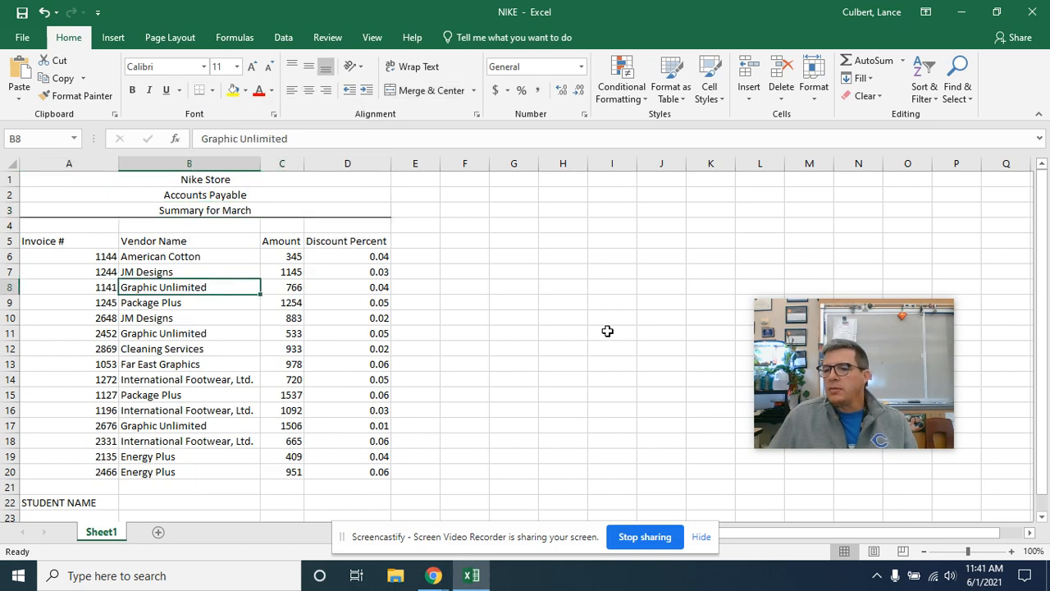
Step: Apply the Text number format to the whole Invoice # column A
click(77, 164)
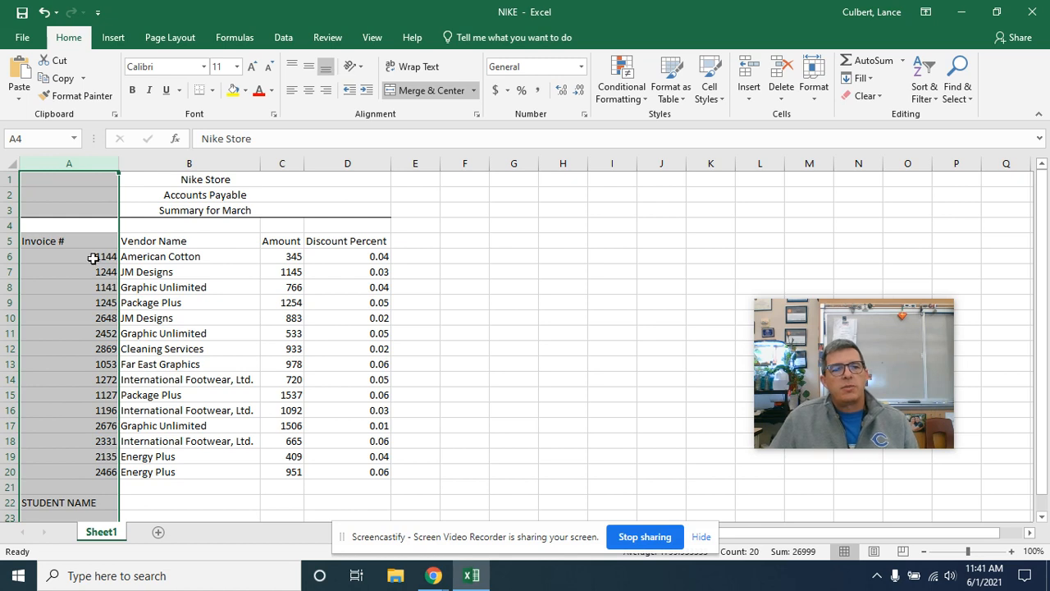
click(581, 66)
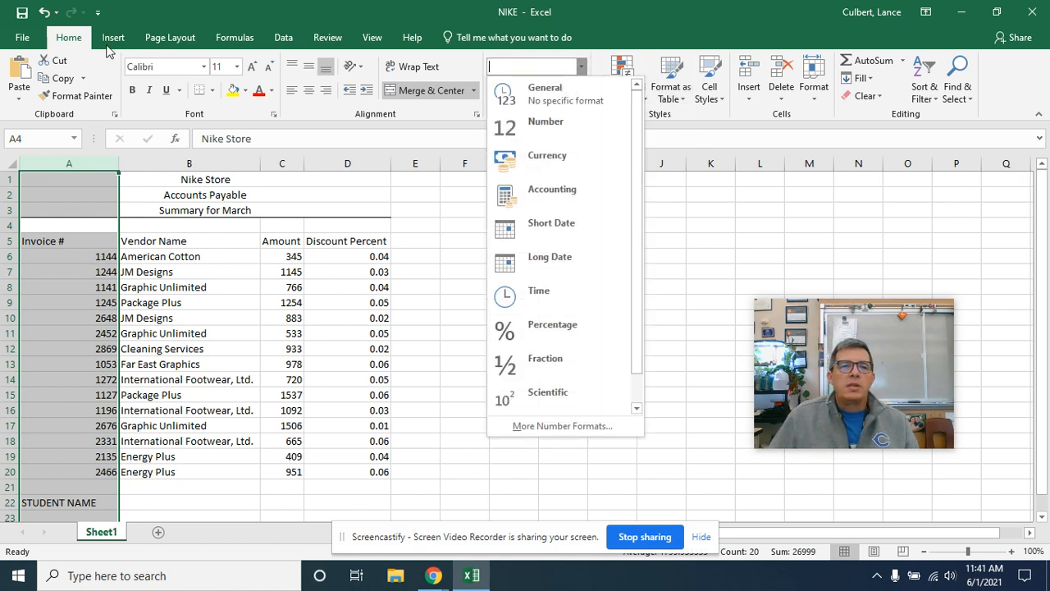
click(68, 46)
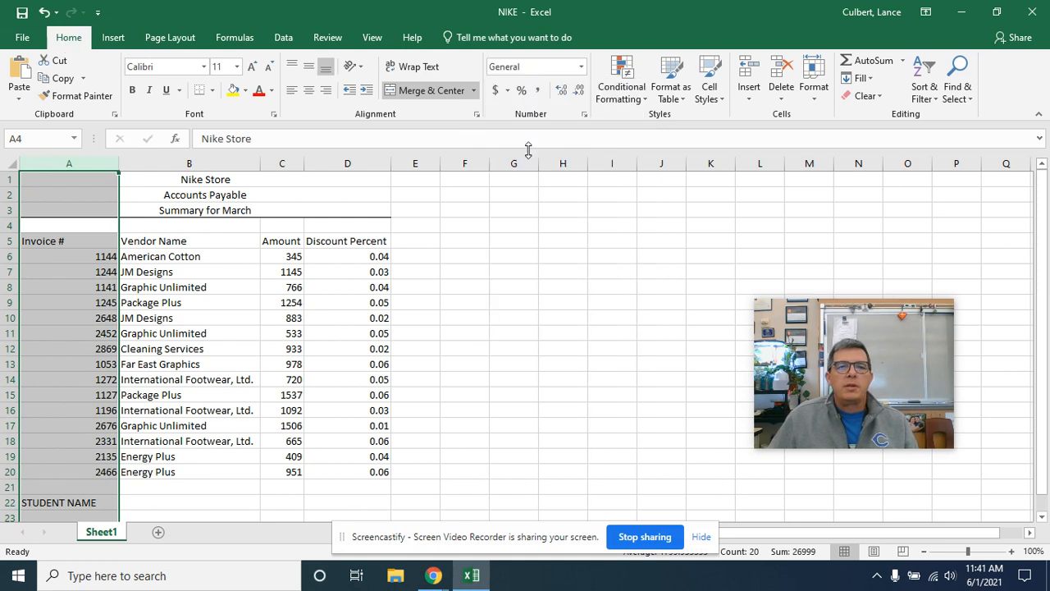
click(581, 67)
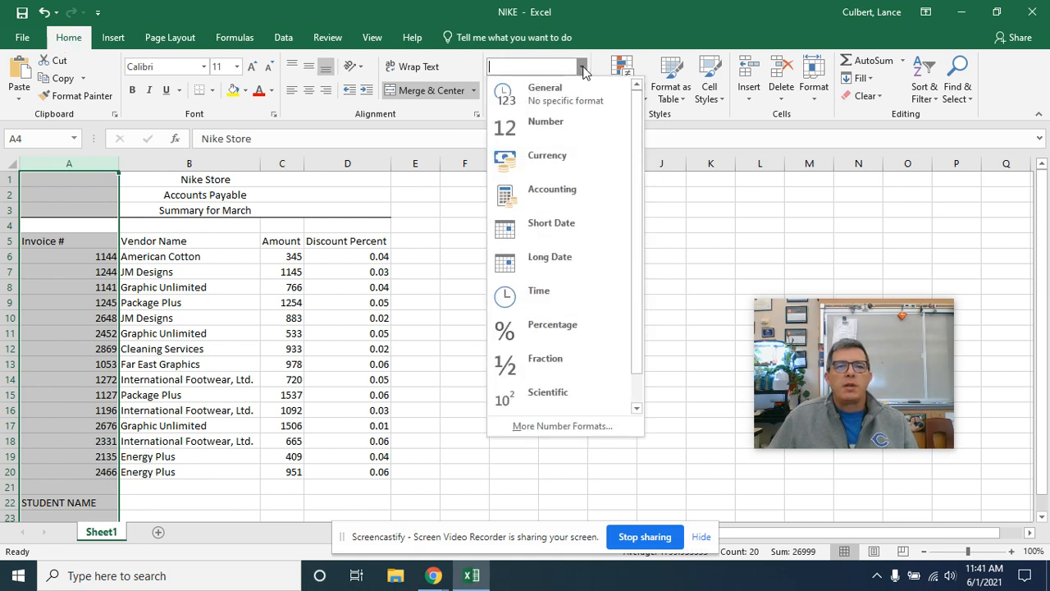
scroll(588, 140, down, 1)
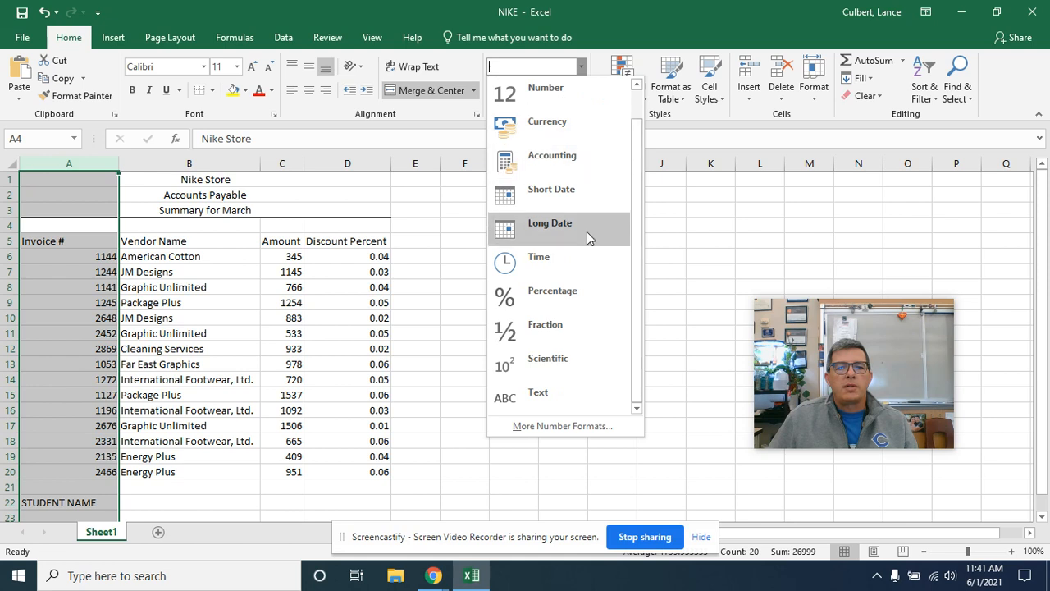
click(564, 397)
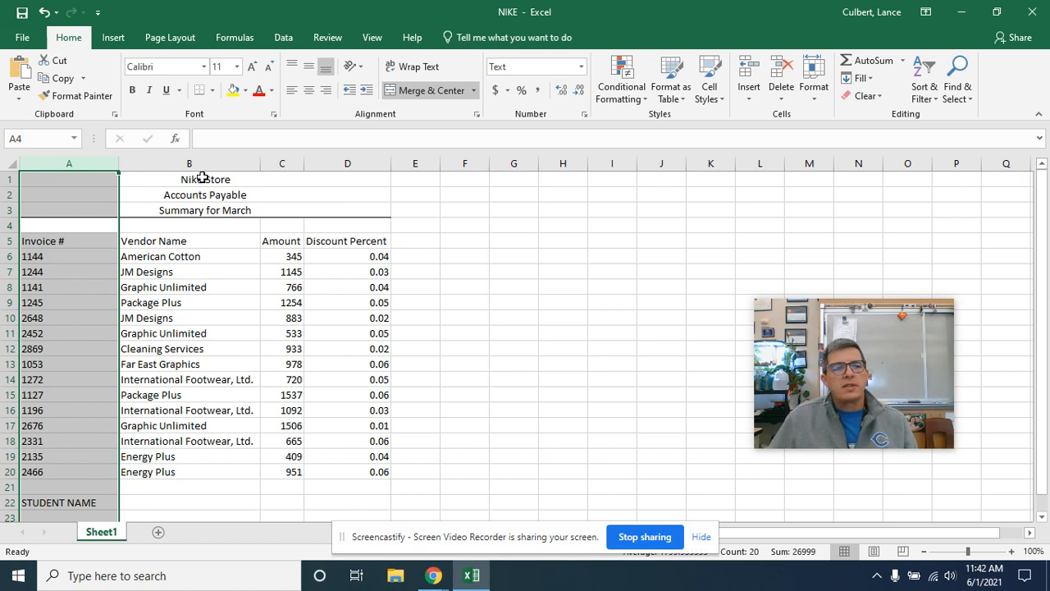
Step: Select the Amount values in C6:C20 and format them as Currency
click(24, 137)
text(c)
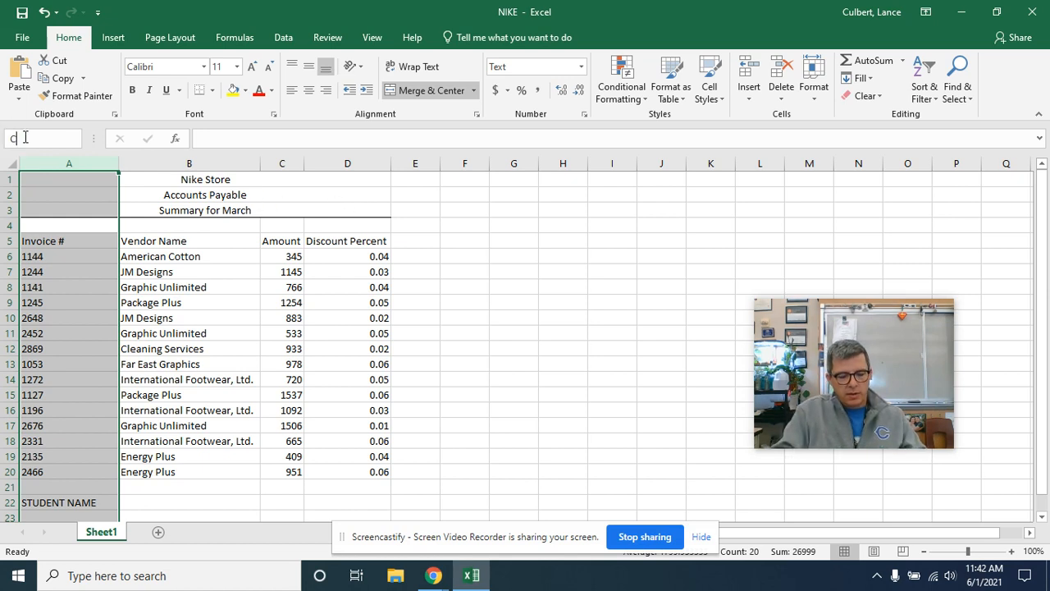
text(6:)
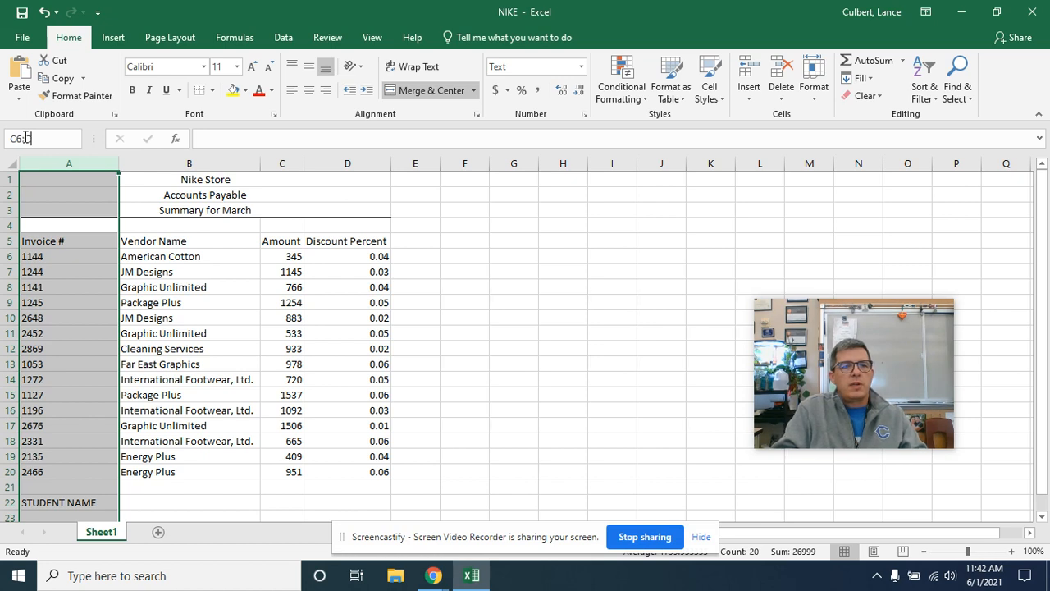
text(C20)
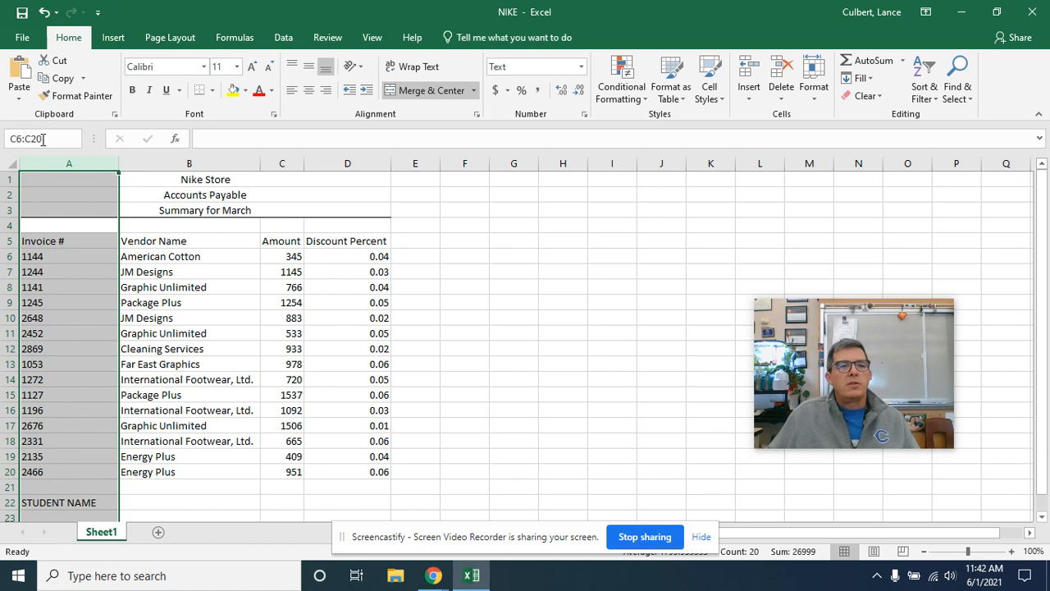
key(Return)
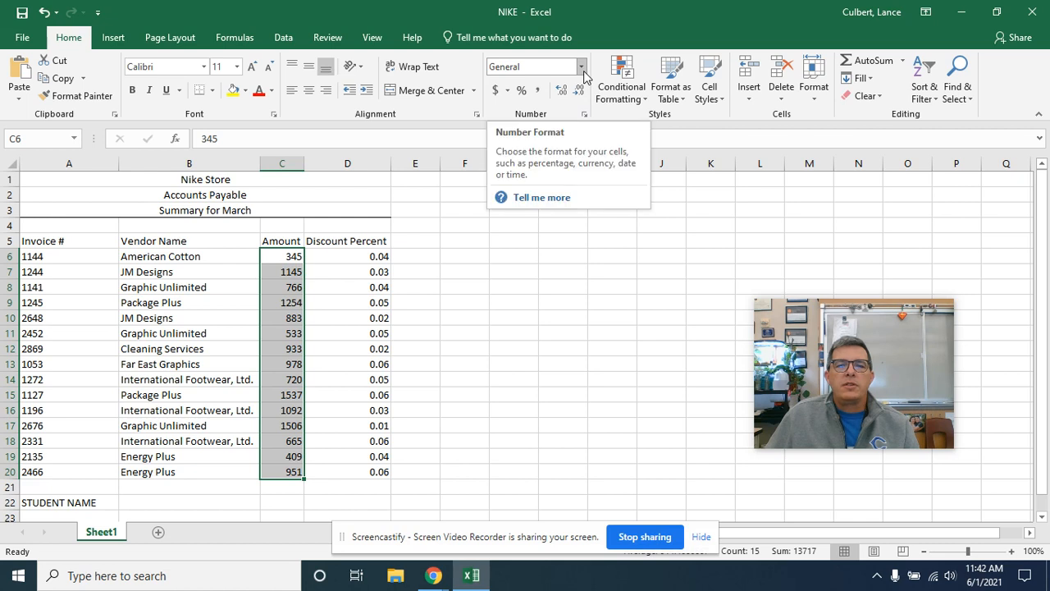
click(583, 73)
click(584, 156)
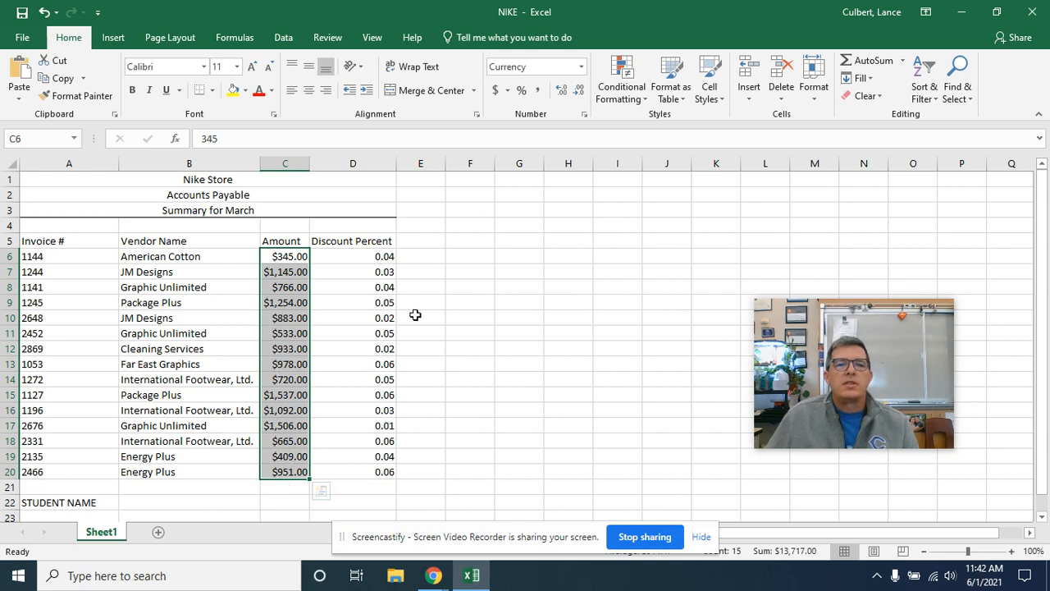
Step: Try the Accounting number format on the Amount values in C6:C20 and switch them back to Currency
click(494, 91)
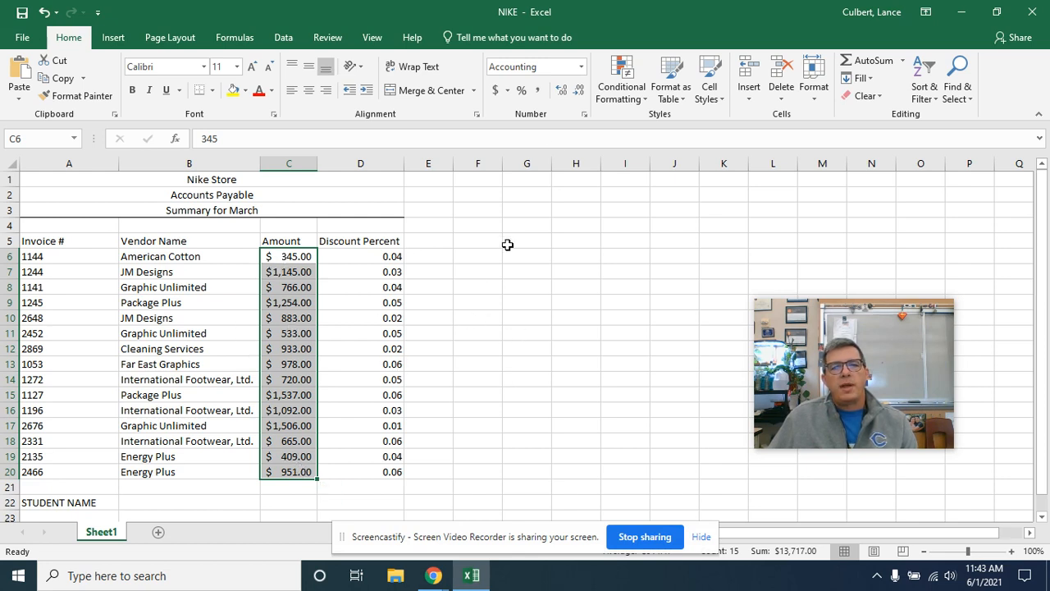
click(581, 67)
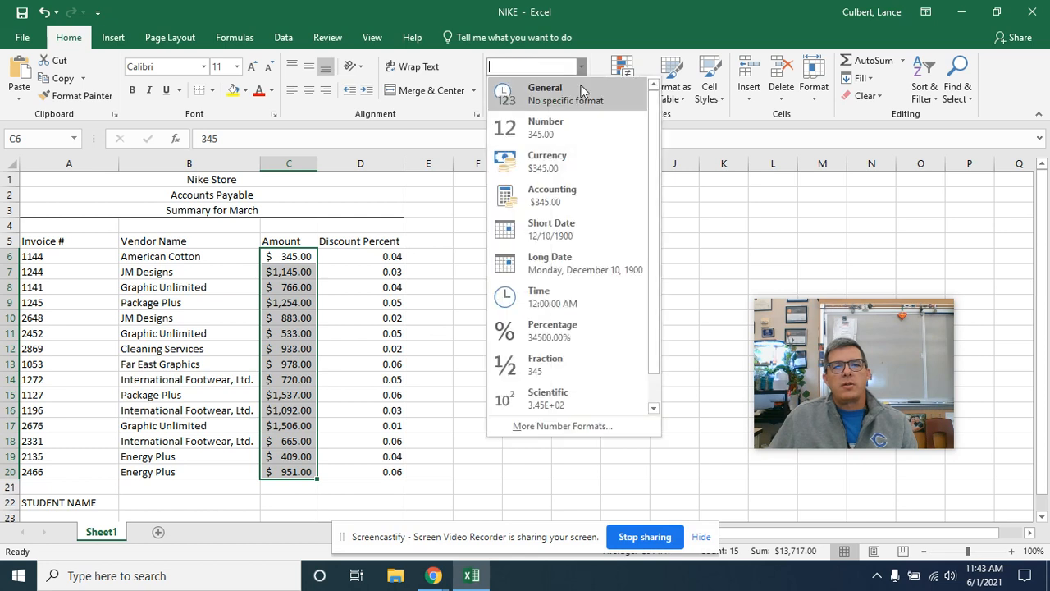
click(581, 155)
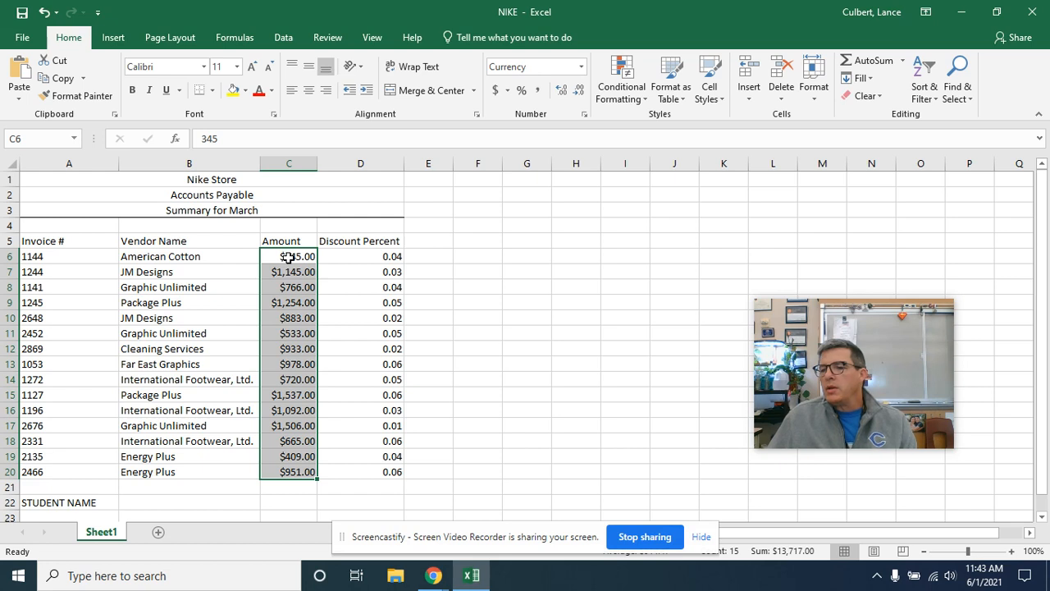
Step: Format the Discount Percent values in D6:D20 as Percentage with no decimal places
click(33, 140)
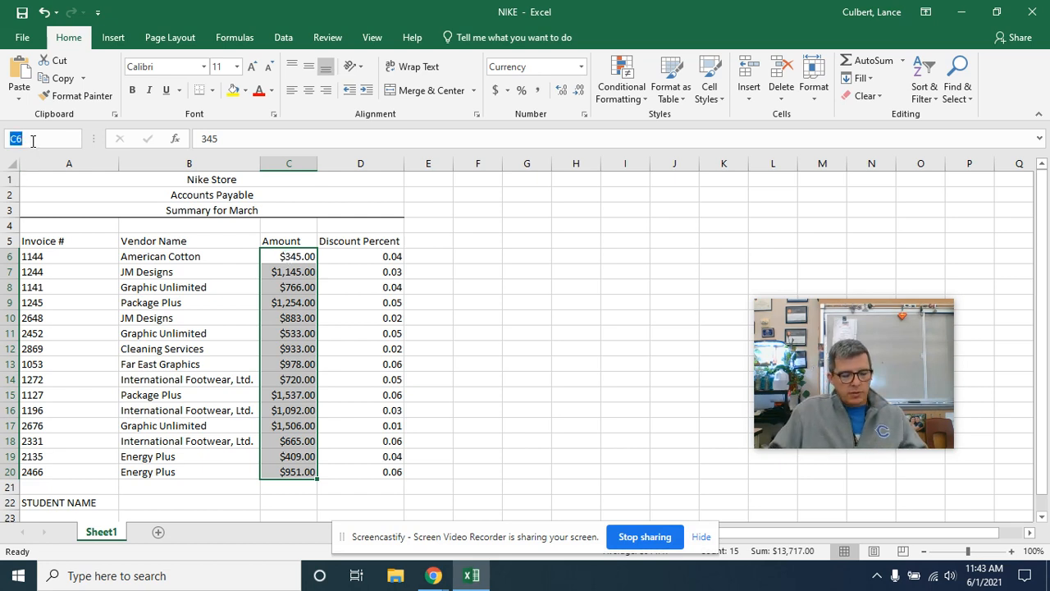
text(D6)
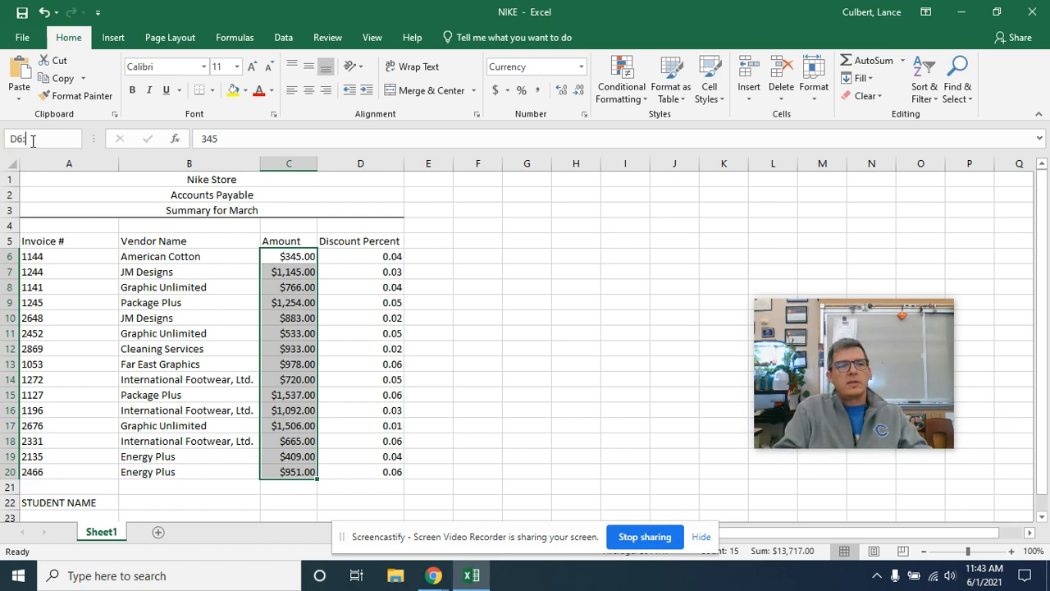
text(:D20)
key(Return)
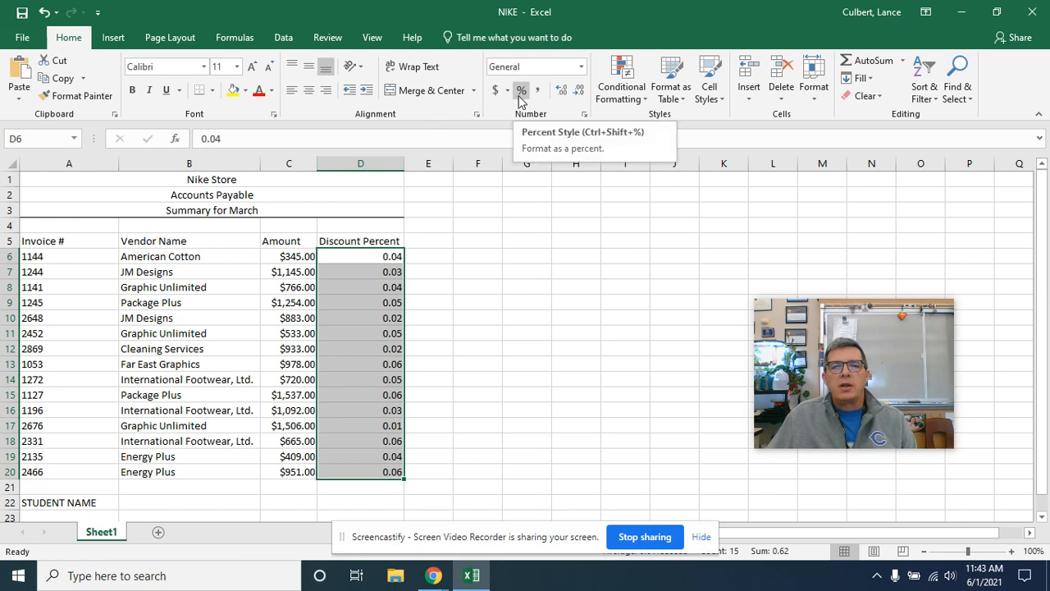
click(580, 68)
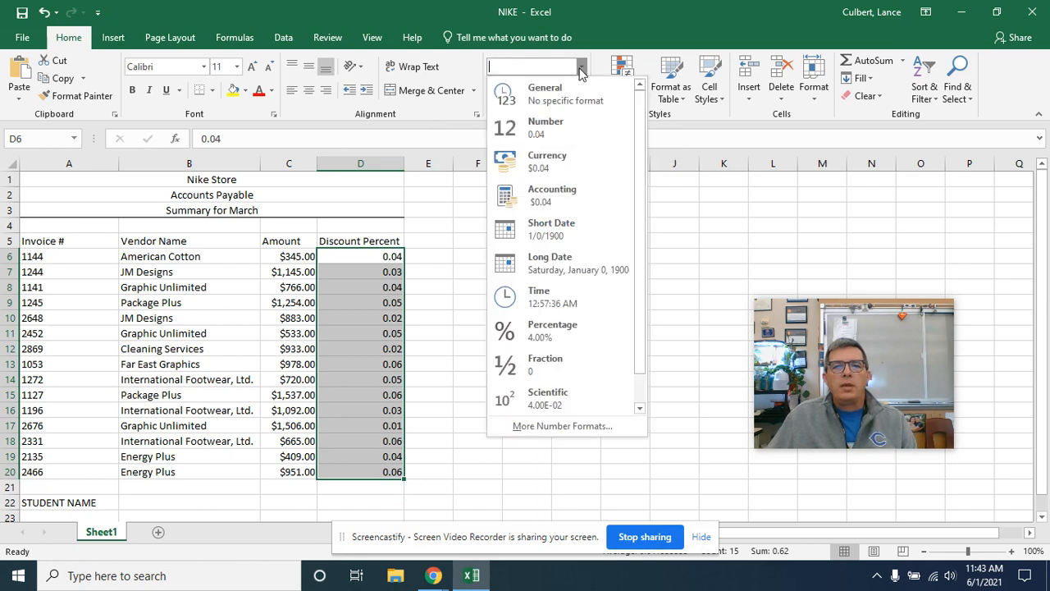
click(551, 341)
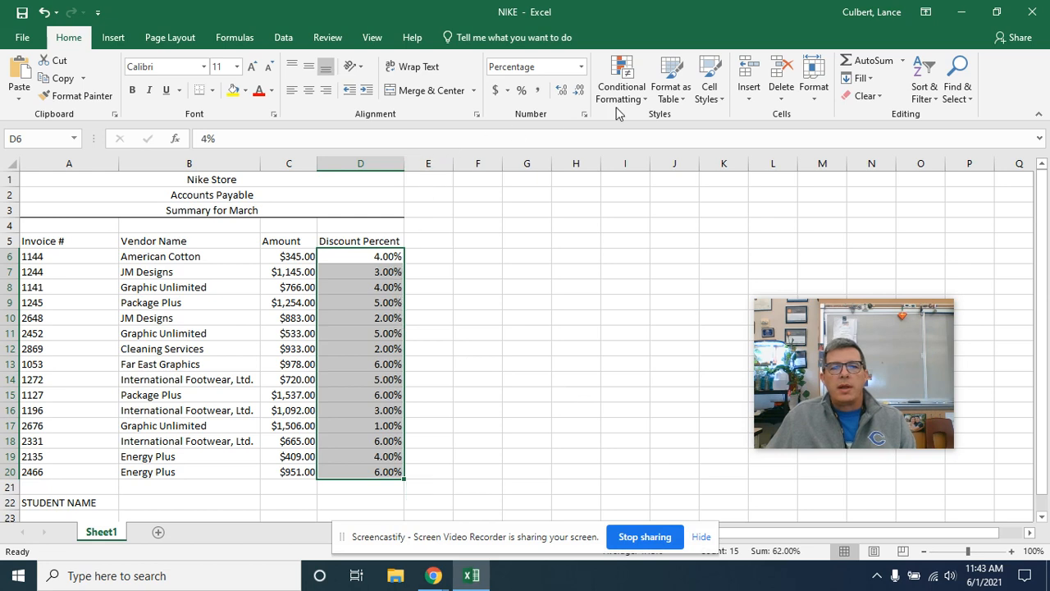
click(579, 92)
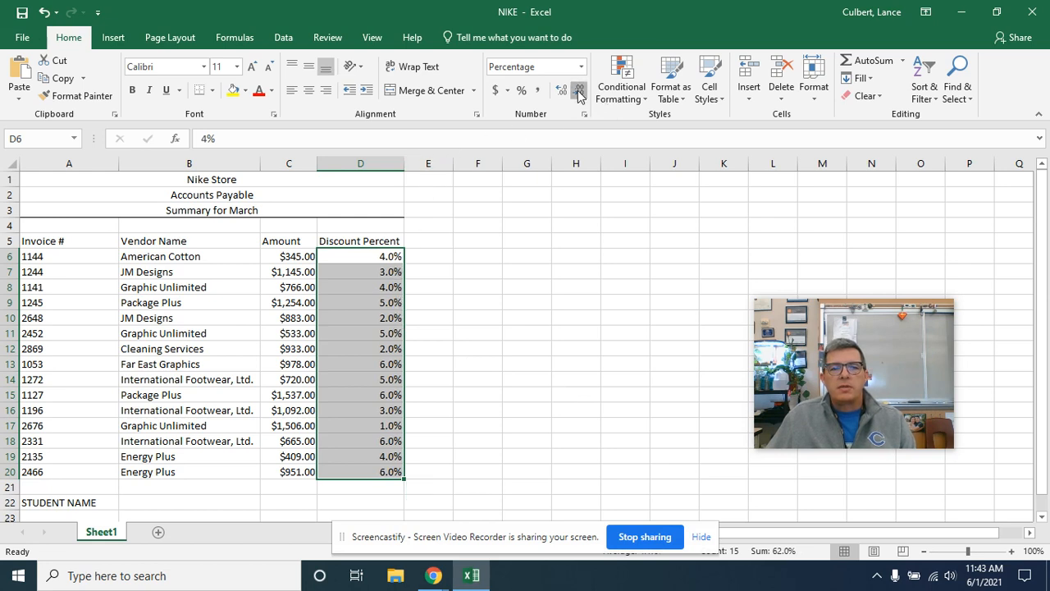
click(579, 92)
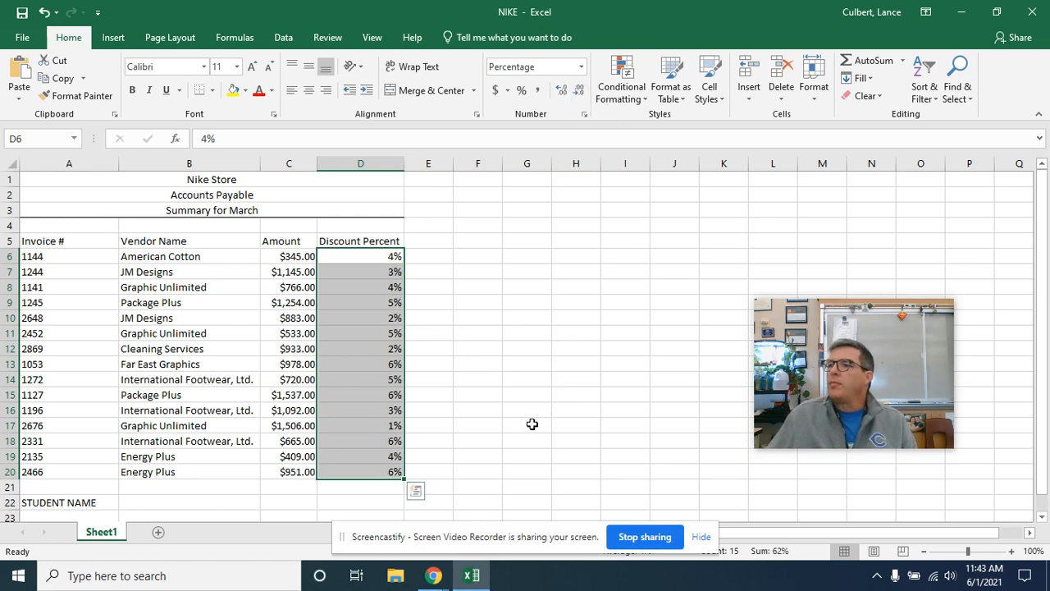
Step: Center the contents of the whole Discount Percent column D
click(354, 231)
key(ctrl+space)
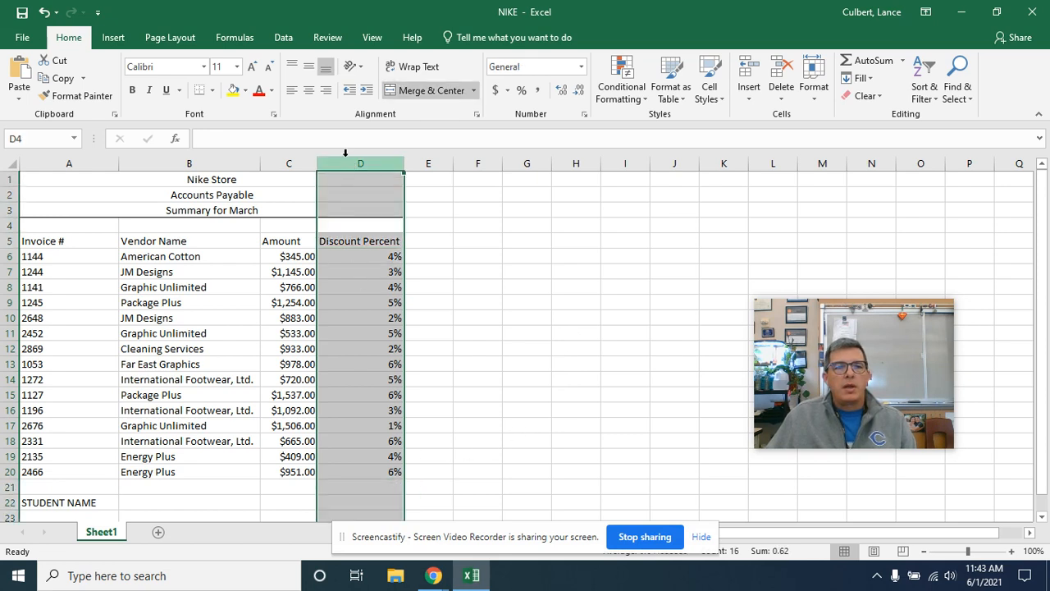
click(309, 91)
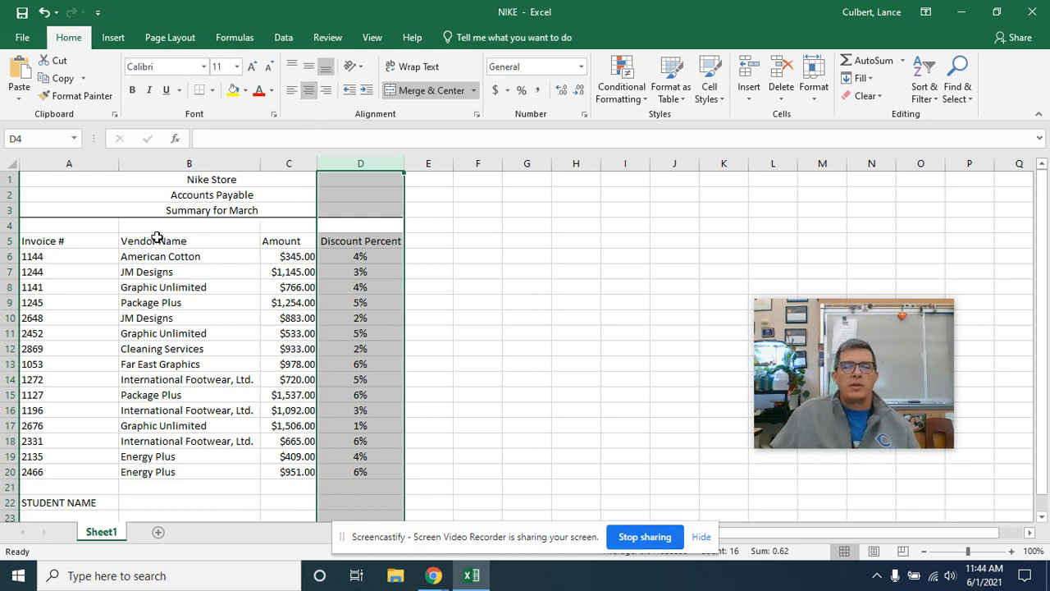
Step: Center the sheet horizontally and vertically on the printed page and turn on gridline printing
click(172, 38)
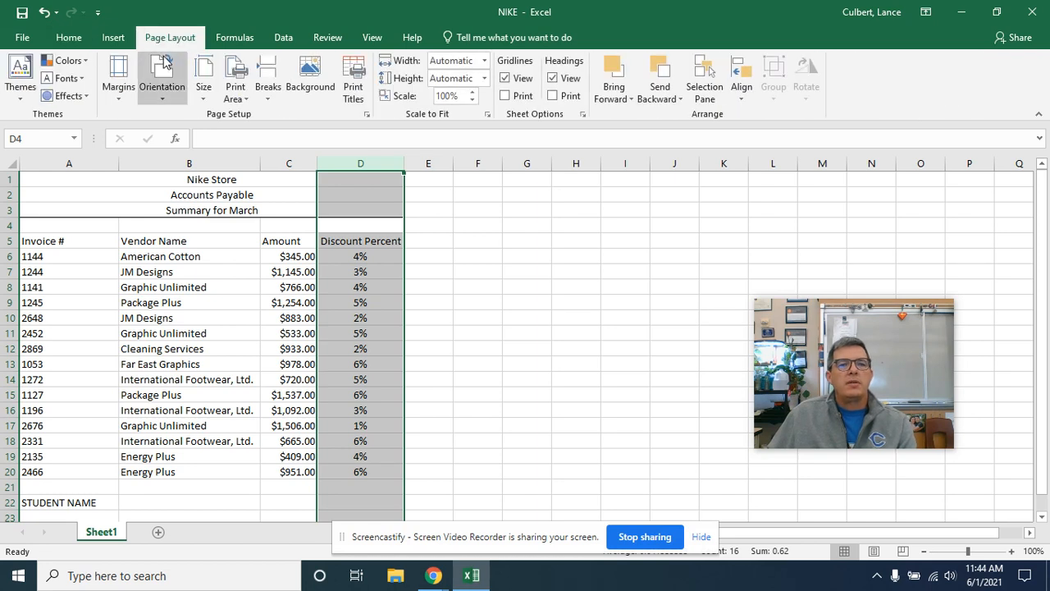
click(120, 97)
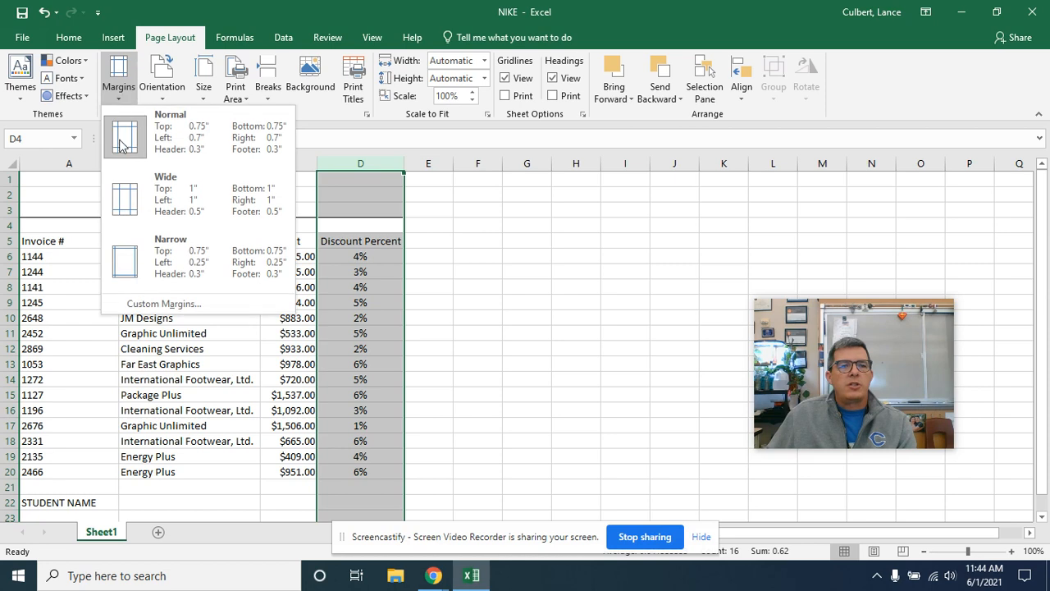
click(135, 303)
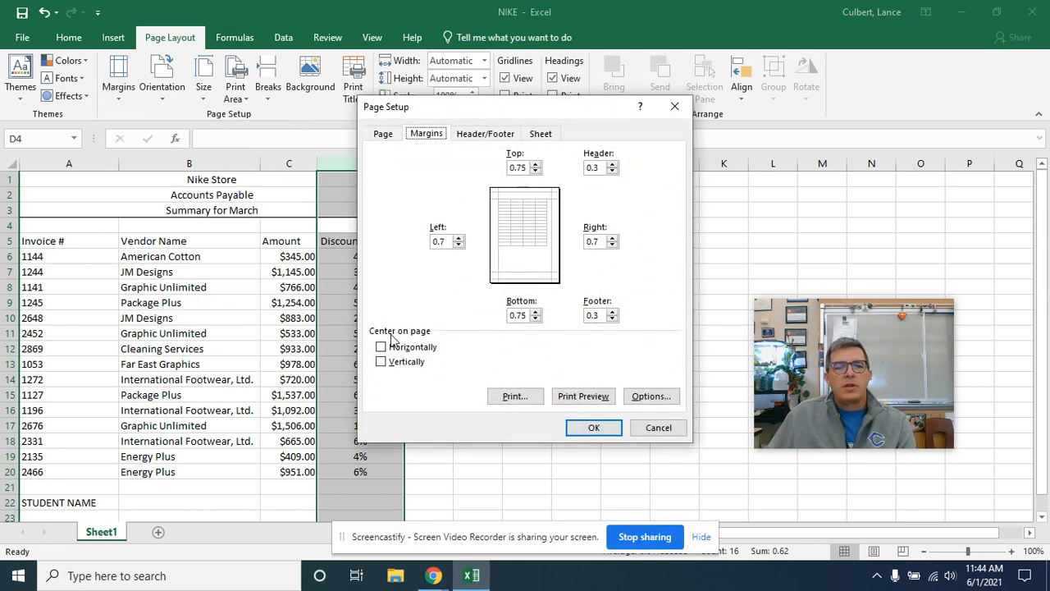
click(383, 348)
click(385, 362)
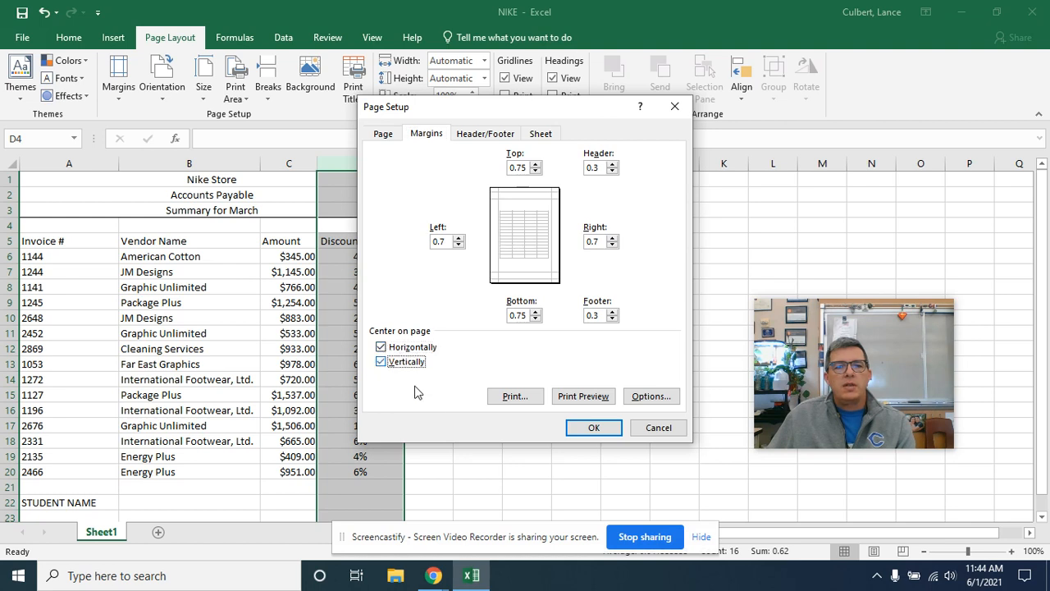
click(598, 433)
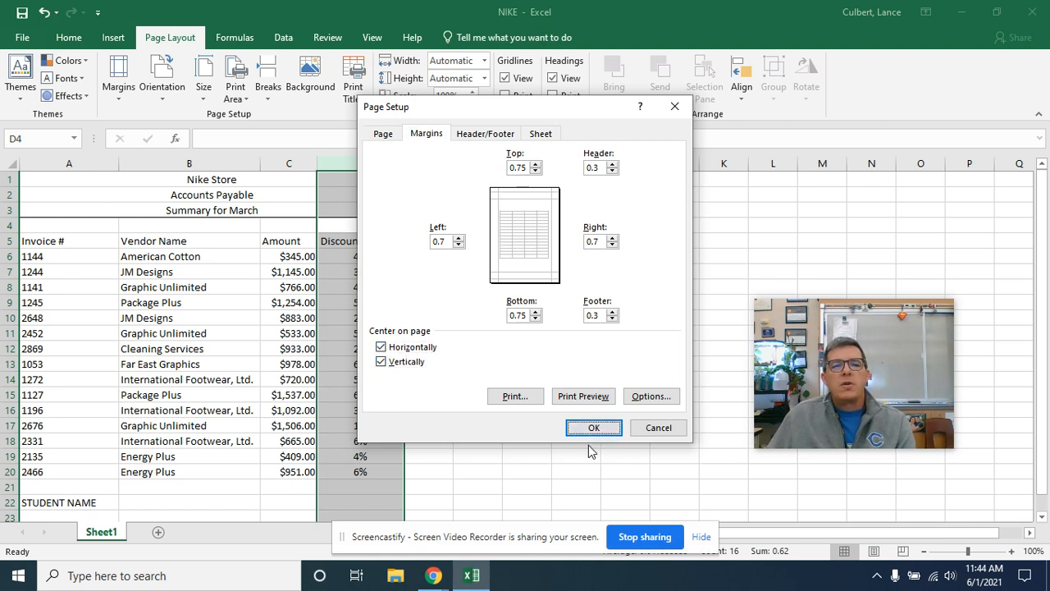
click(585, 428)
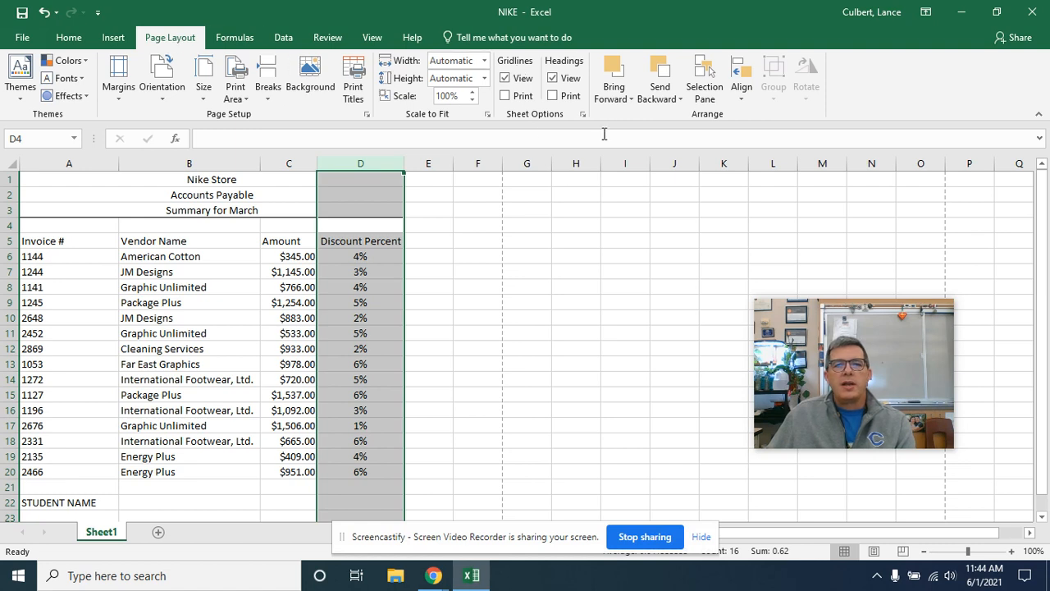
click(518, 99)
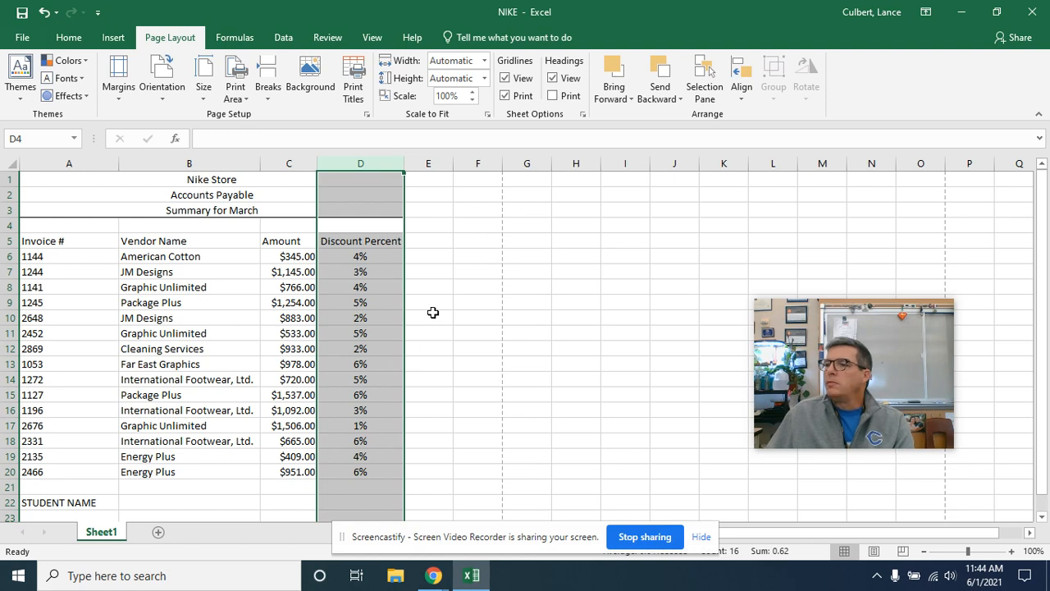
Step: Check the print preview for the page centering and gridlines, and return to the worksheet
click(17, 37)
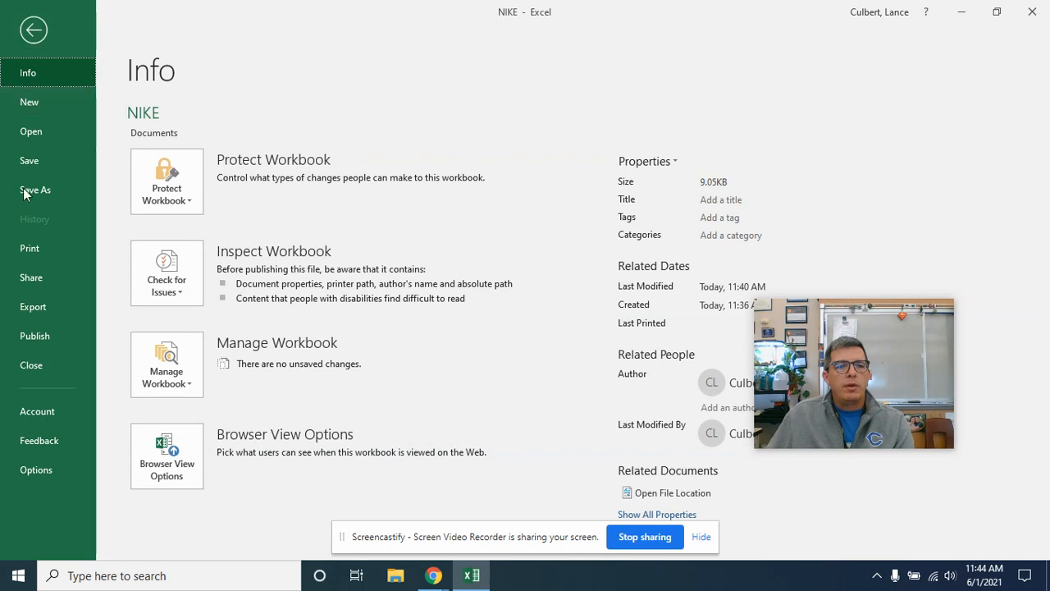
click(28, 248)
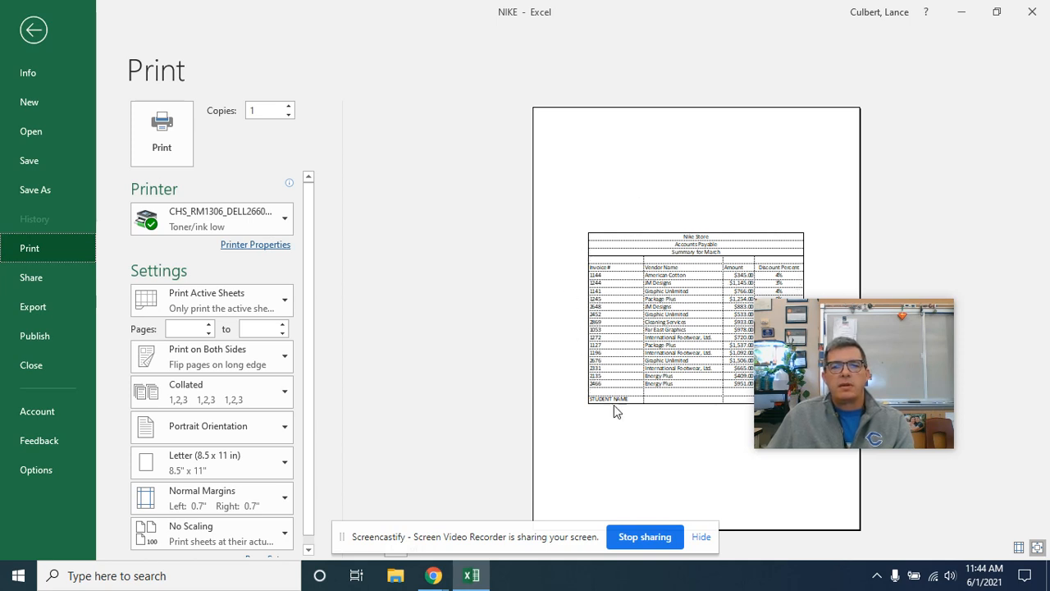
mouse_move(875, 351)
drag(875, 350, 954, 393)
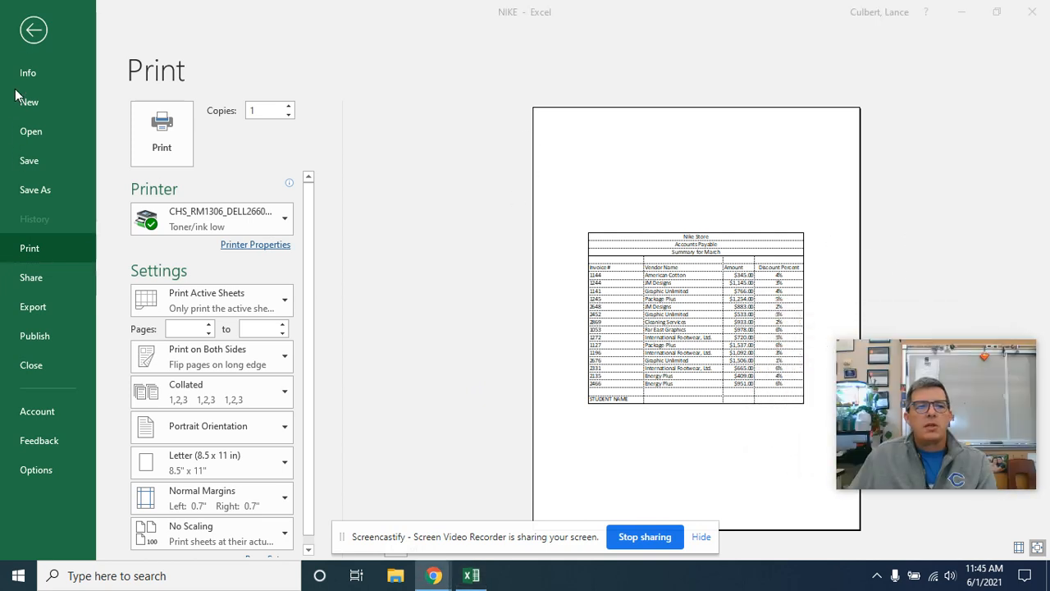
click(28, 36)
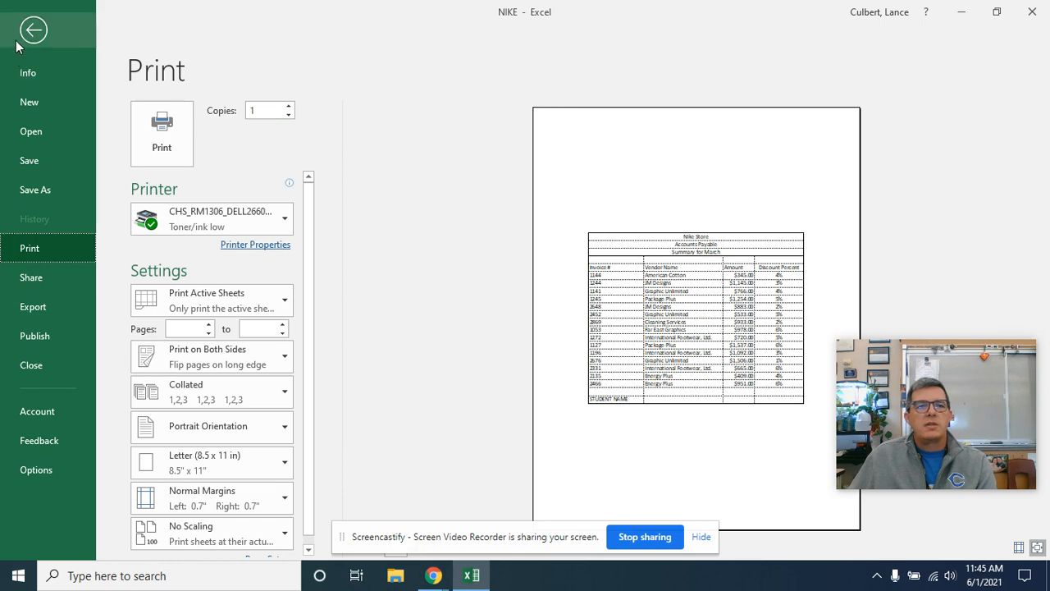
click(31, 33)
Step: Review the number formats of the Amount values in C6:C20 and the Discount Percent values in D6:D20
drag(308, 253, 307, 472)
click(66, 38)
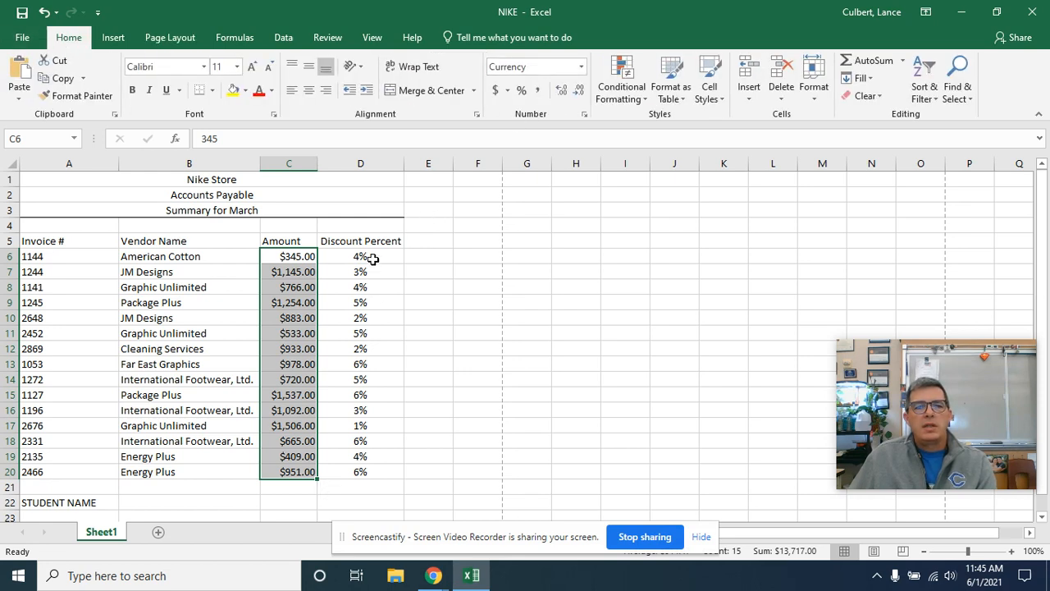
drag(369, 259, 387, 465)
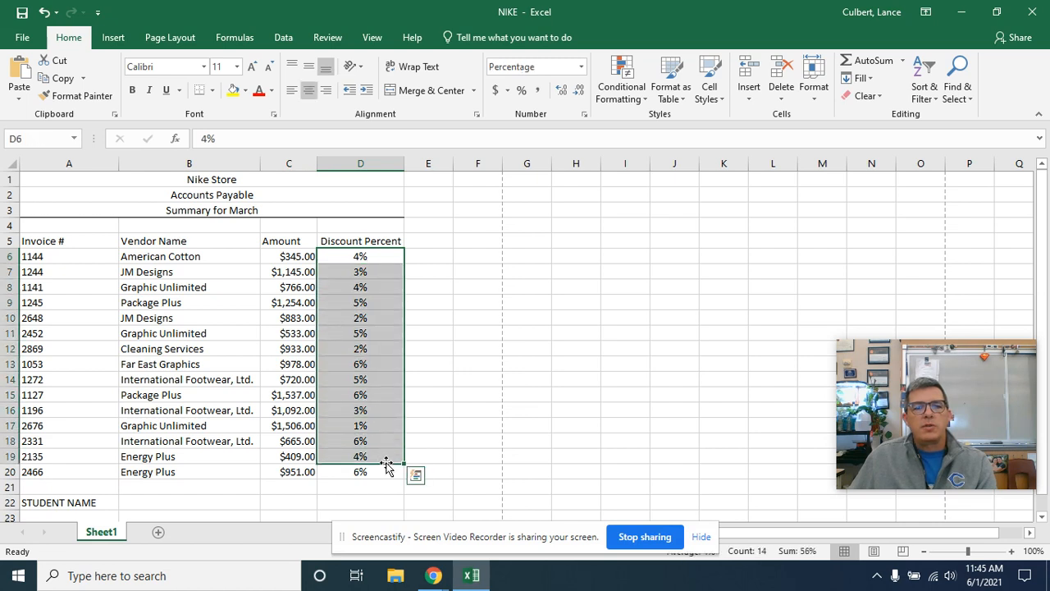
click(386, 472)
drag(370, 256, 391, 483)
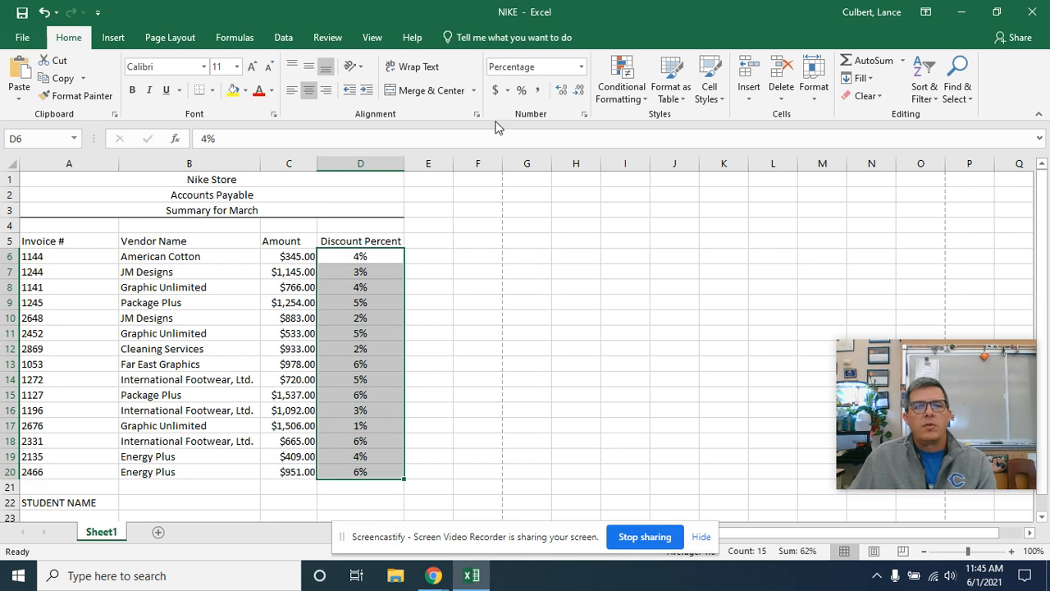